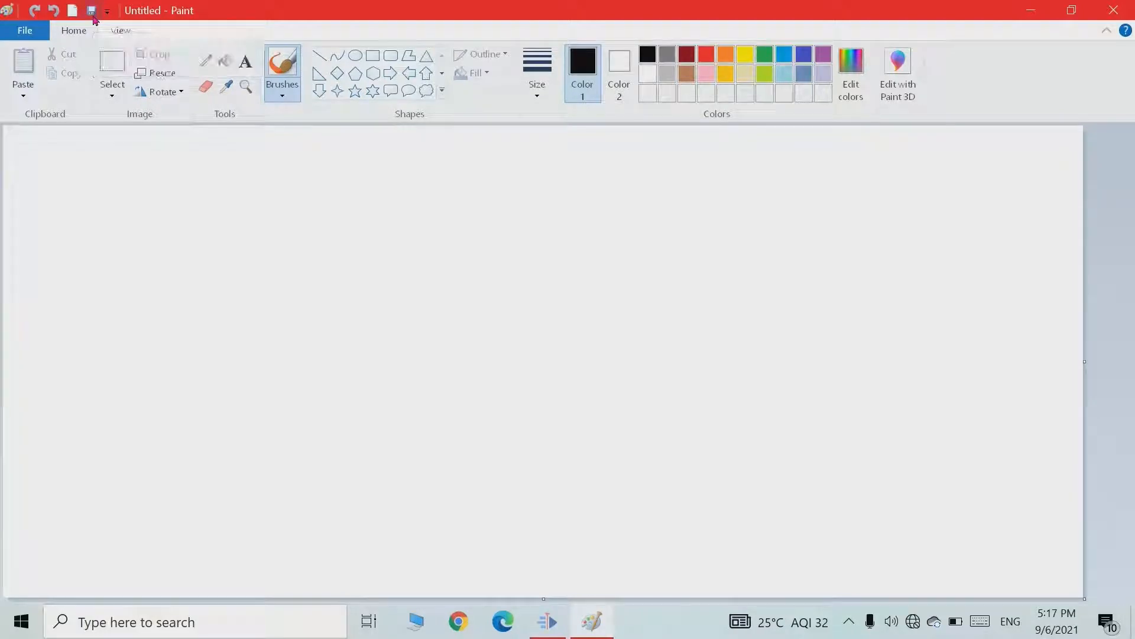
Add the Open command to the Quick Access Toolbar.
left_click(92, 13)
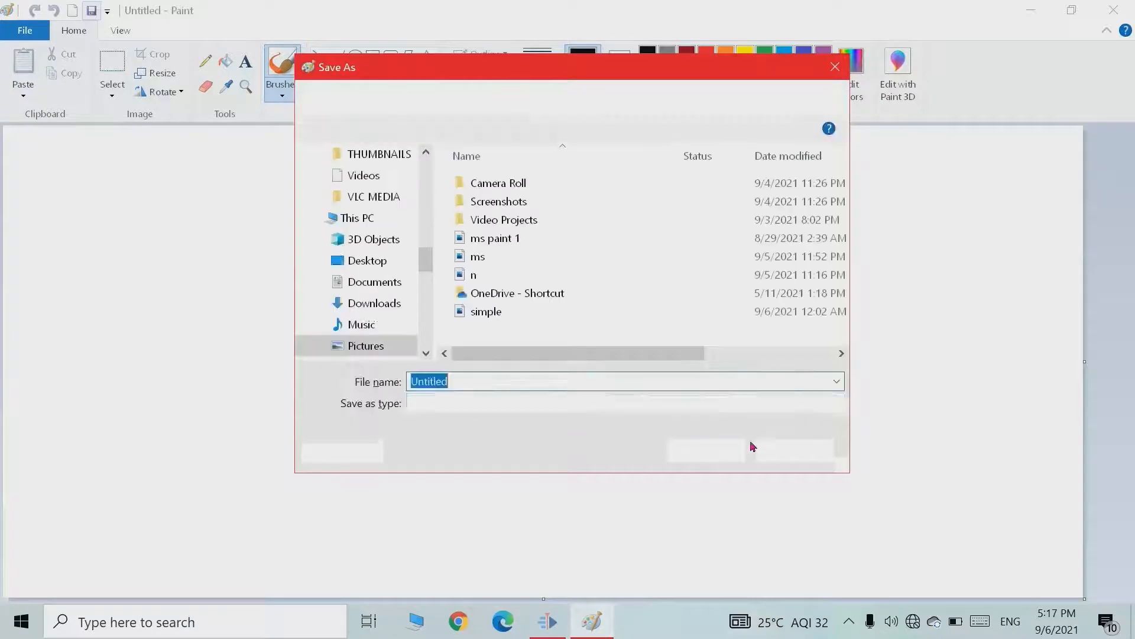
left_click(792, 455)
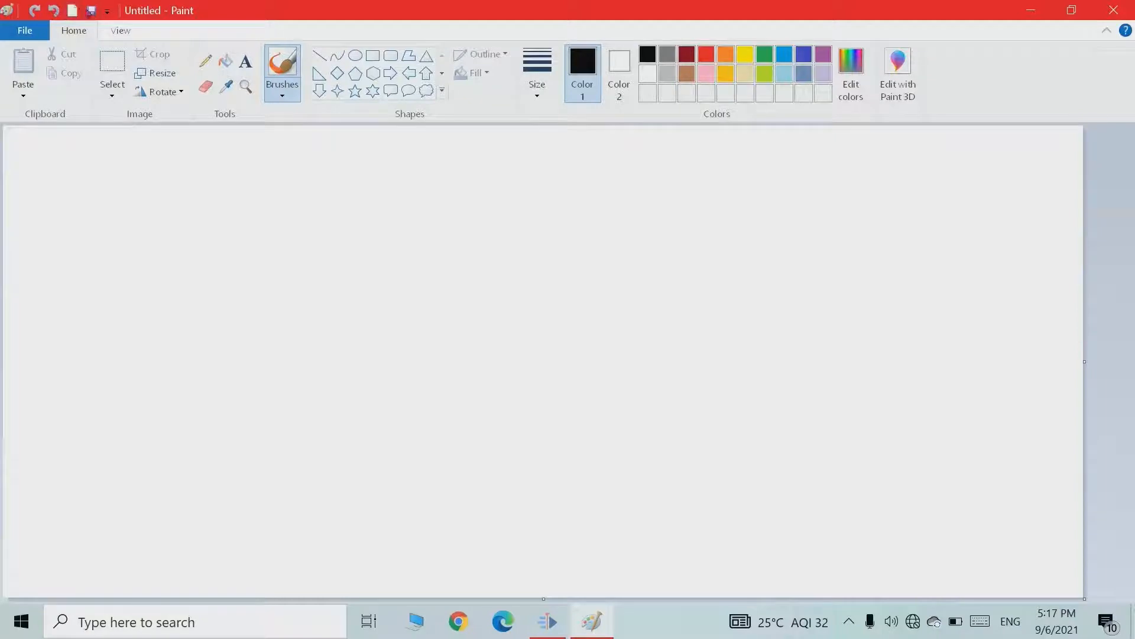
left_click(105, 14)
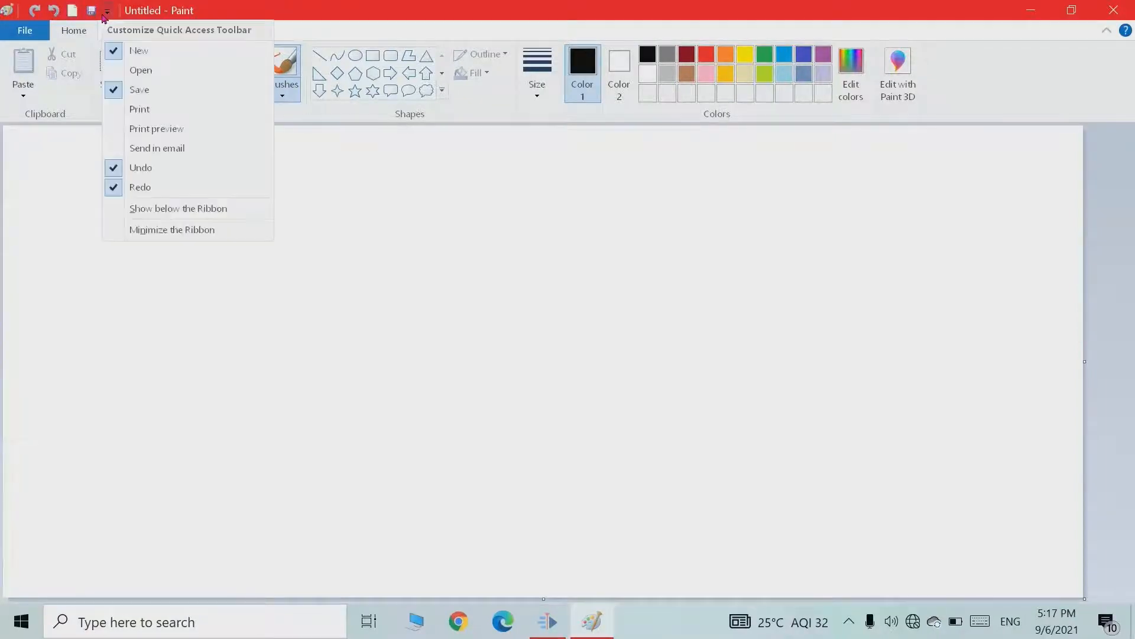
left_click(128, 71)
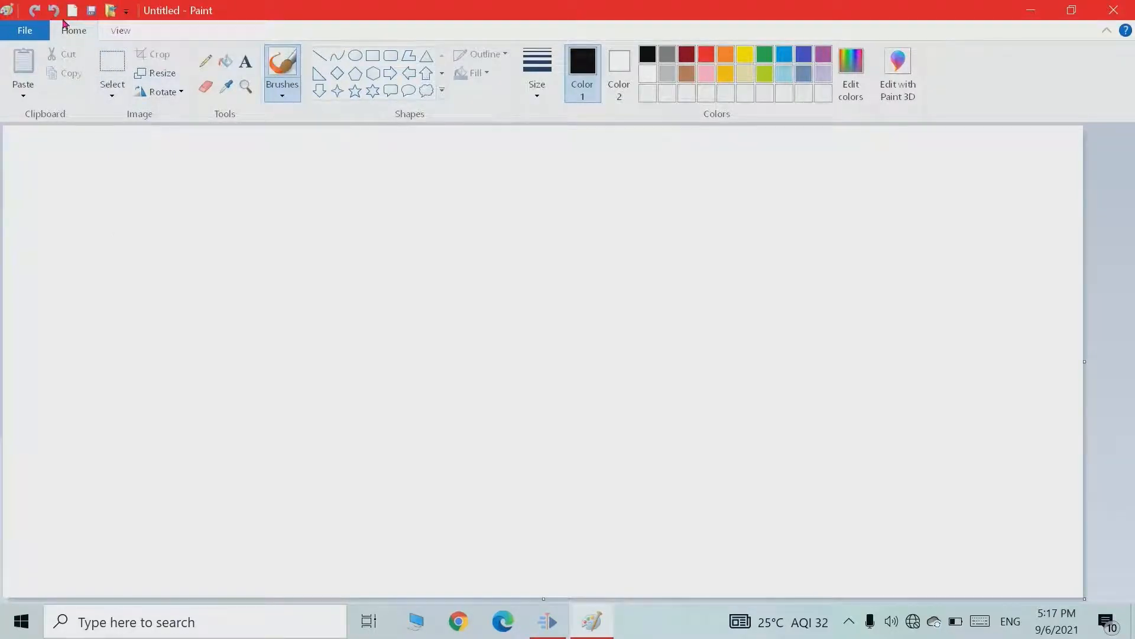
Draw a black-outlined pentagon left of the canvas centre, a circle to its right, and a rectangle overlapping the pentagon's left side.
left_click(355, 73)
left_click_drag(287, 161, 497, 387)
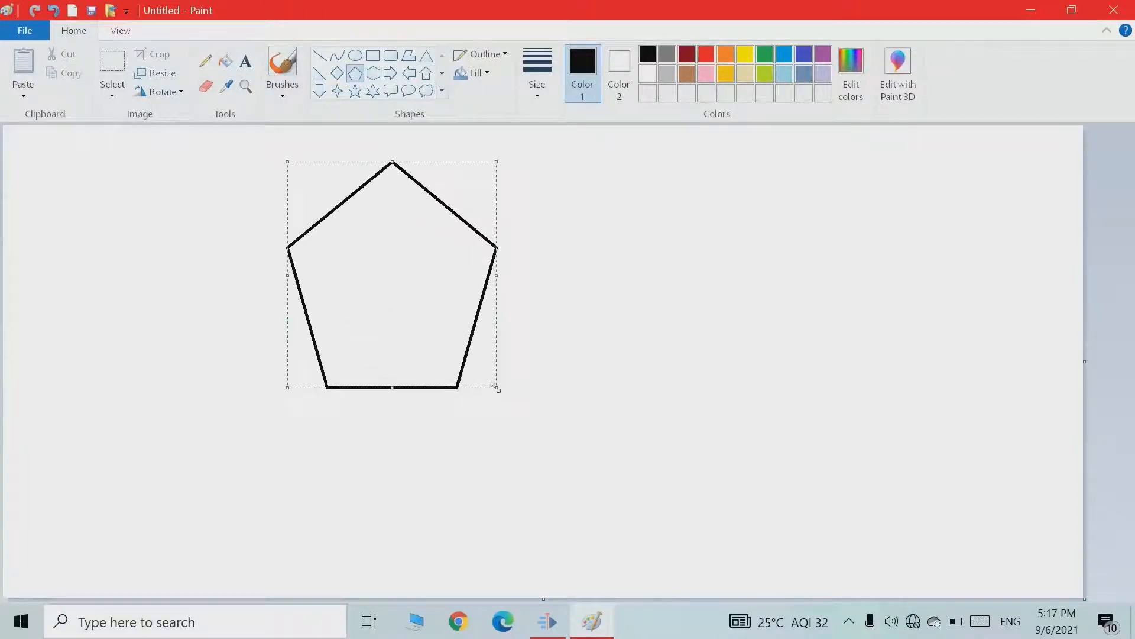
left_click(355, 55)
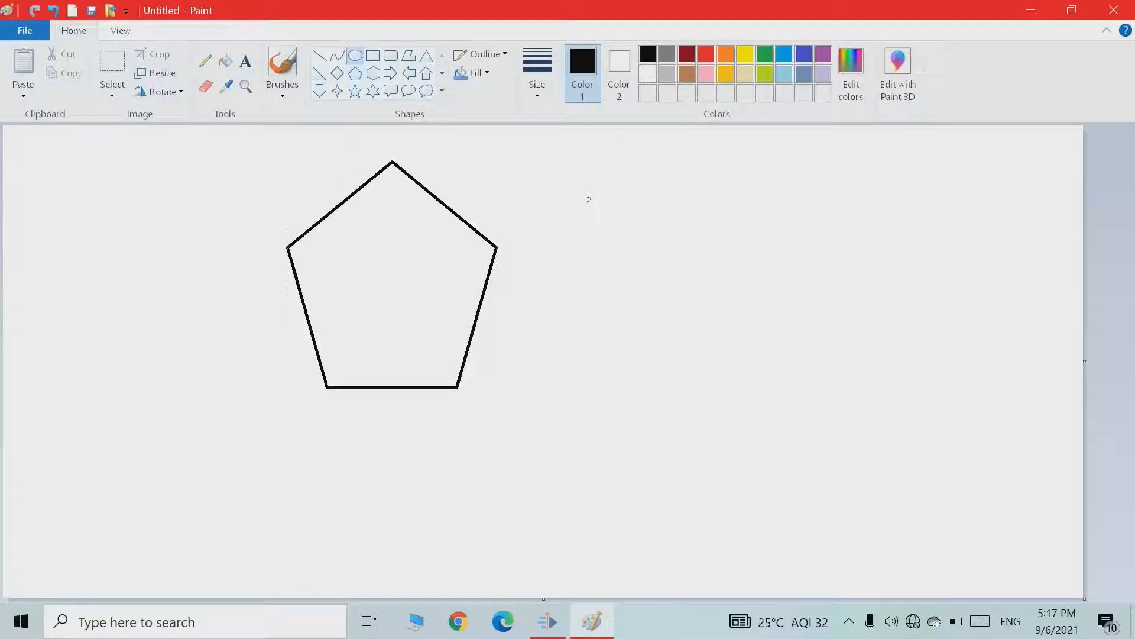
left_click_drag(587, 197, 794, 395)
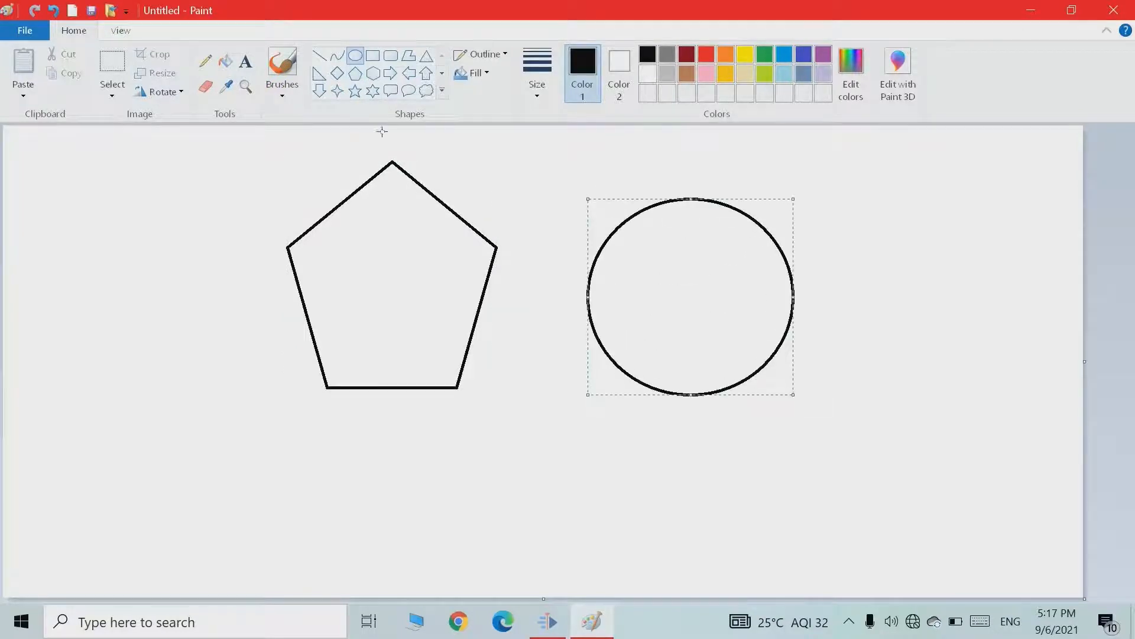
left_click(372, 55)
left_click_drag(146, 257, 302, 464)
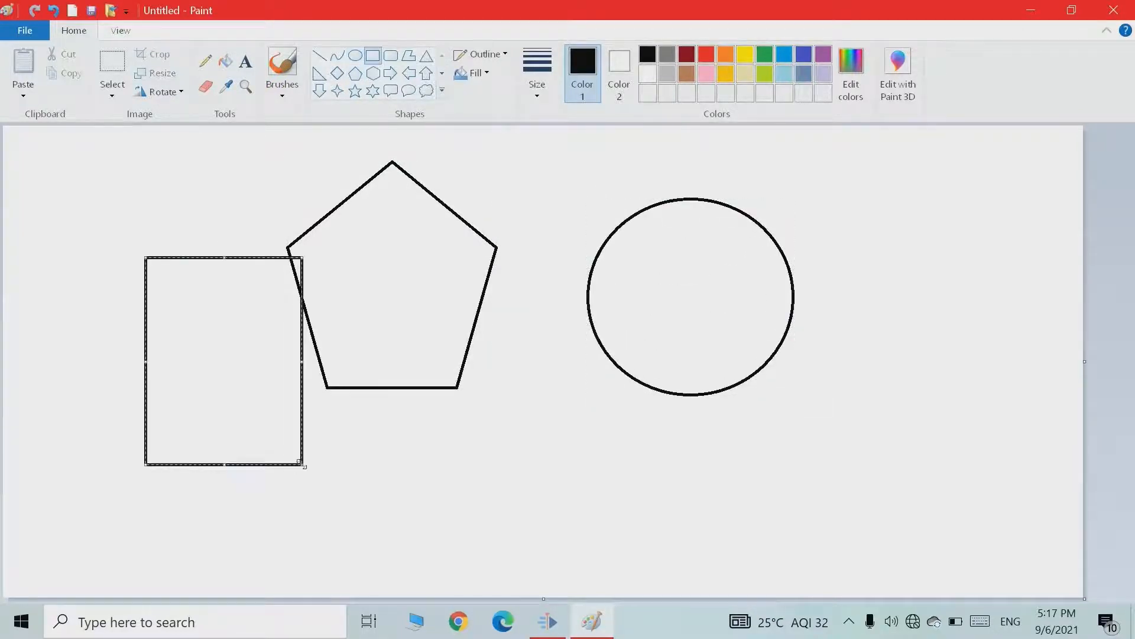
Fill the circle with red and the pentagon with lime green.
left_click(225, 61)
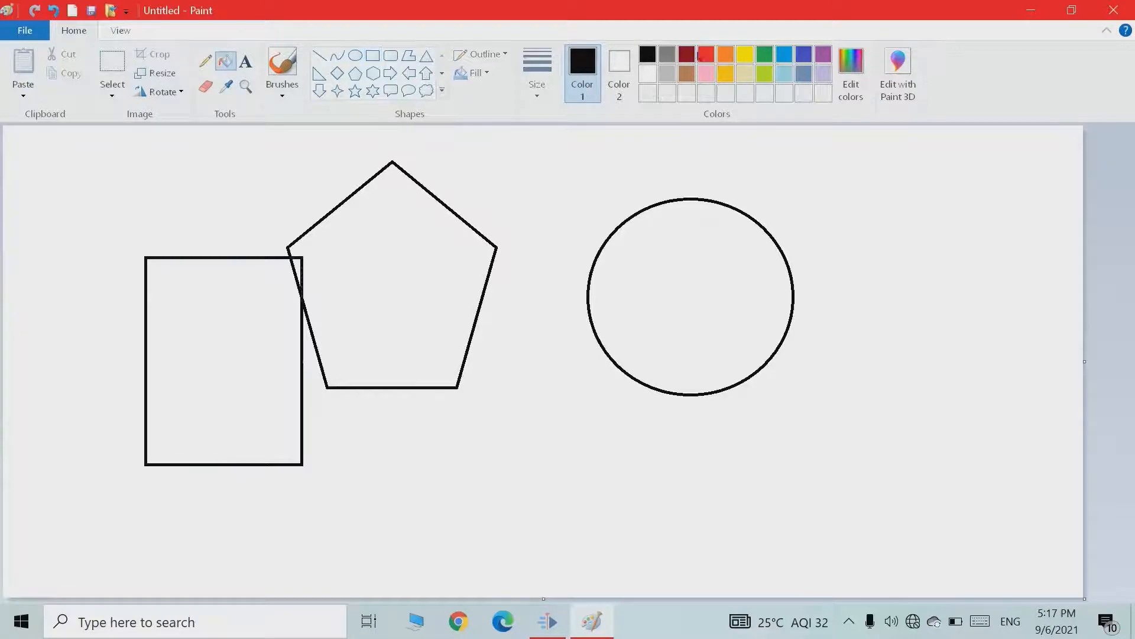
left_click(706, 63)
left_click(722, 248)
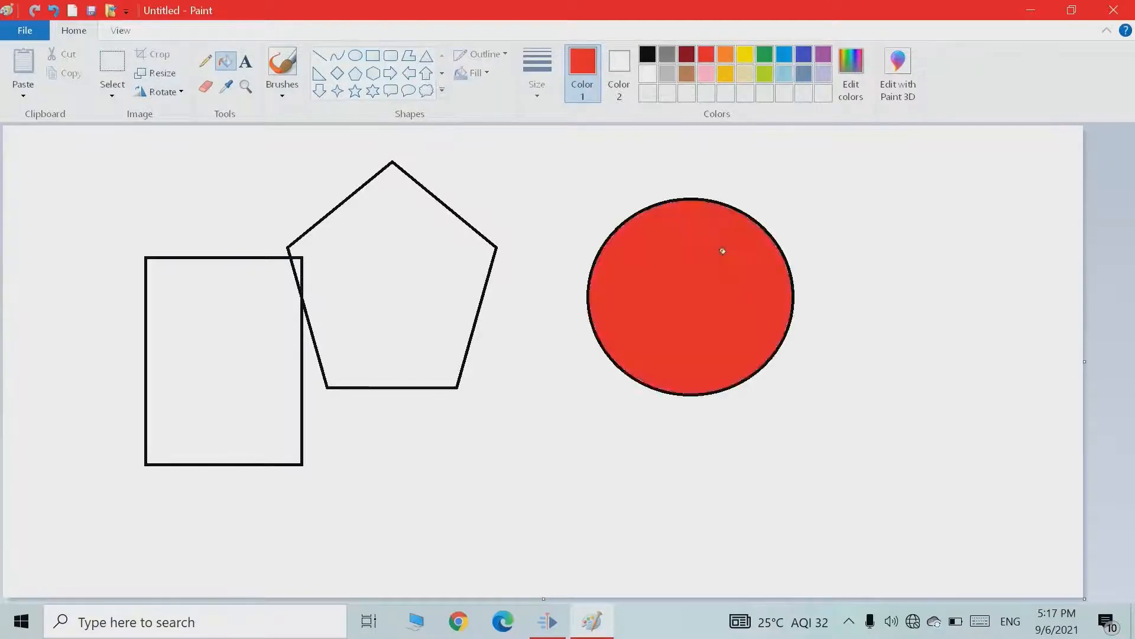
left_click(763, 72)
left_click(366, 224)
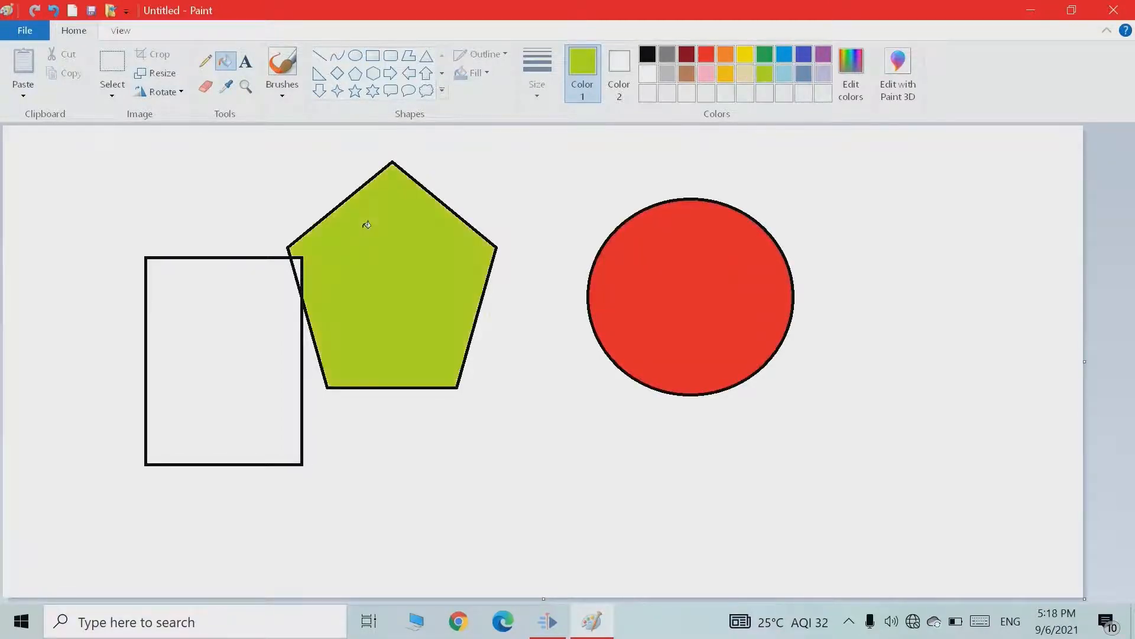
Fill the rectangle and its small overlap with the pentagon with blue, undoing the stray fill of the outline.
left_click(785, 56)
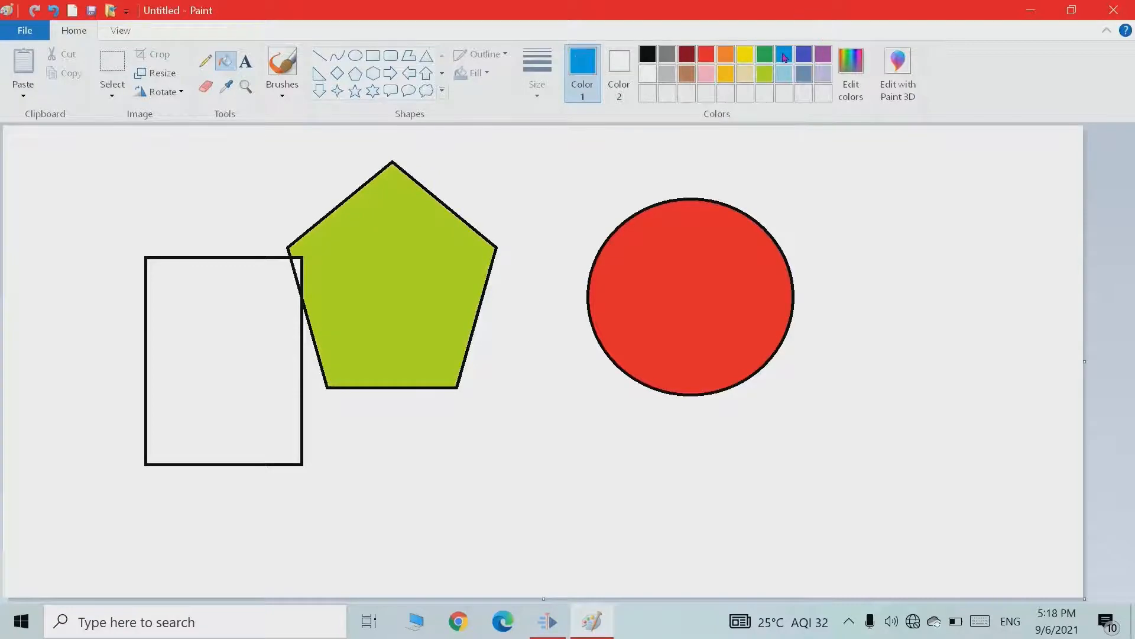
left_click(250, 342)
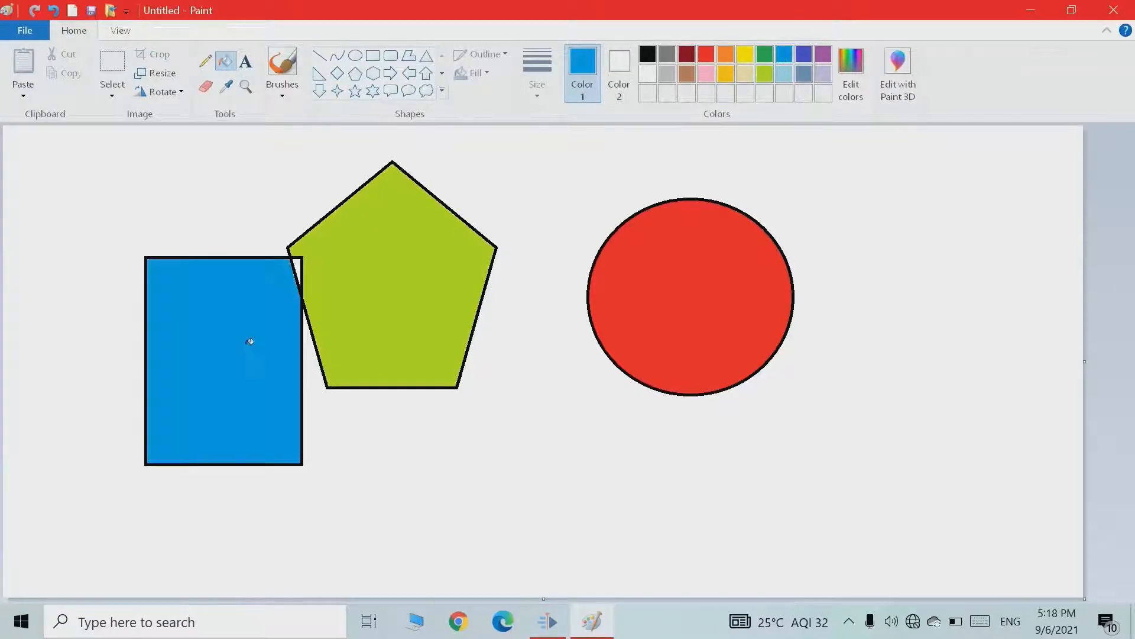
left_click(298, 267)
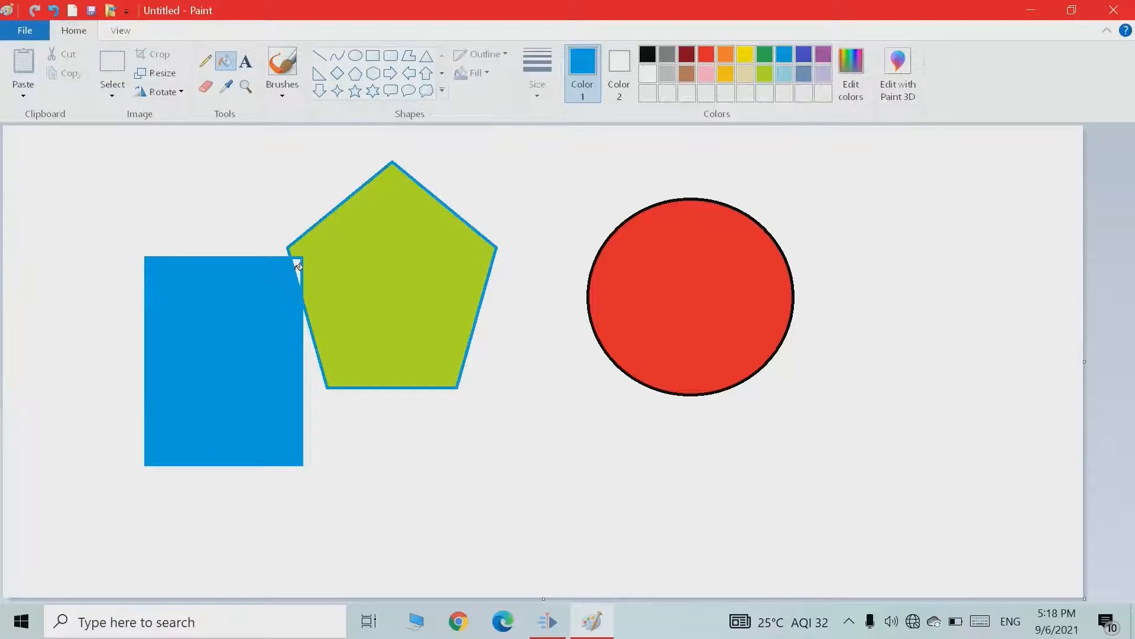
key("ctrl+z")
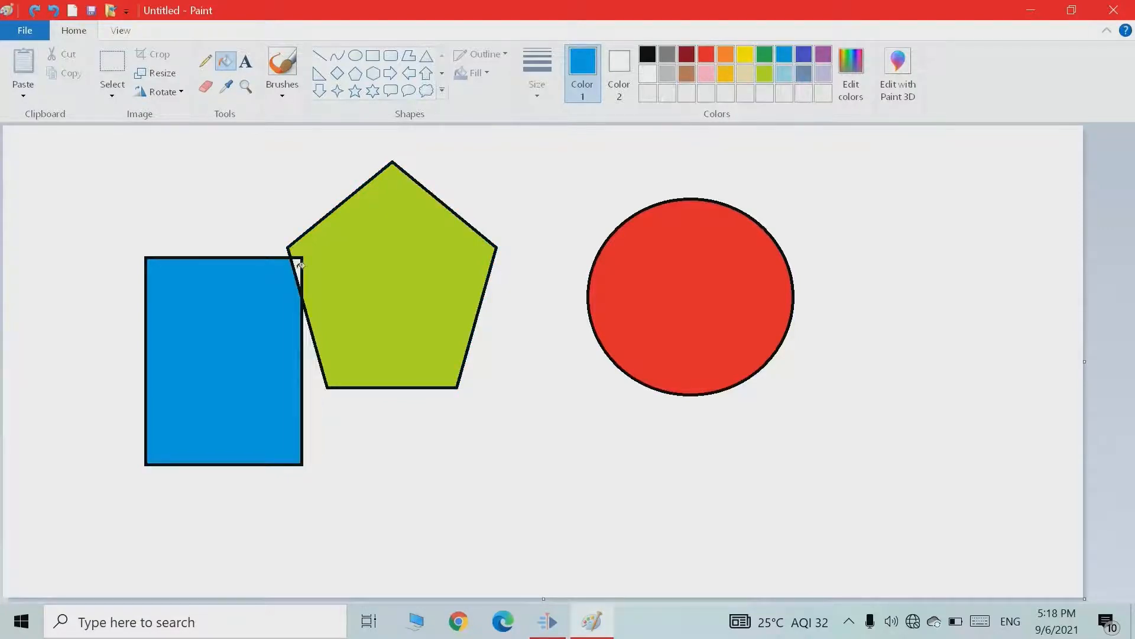
left_click(301, 265)
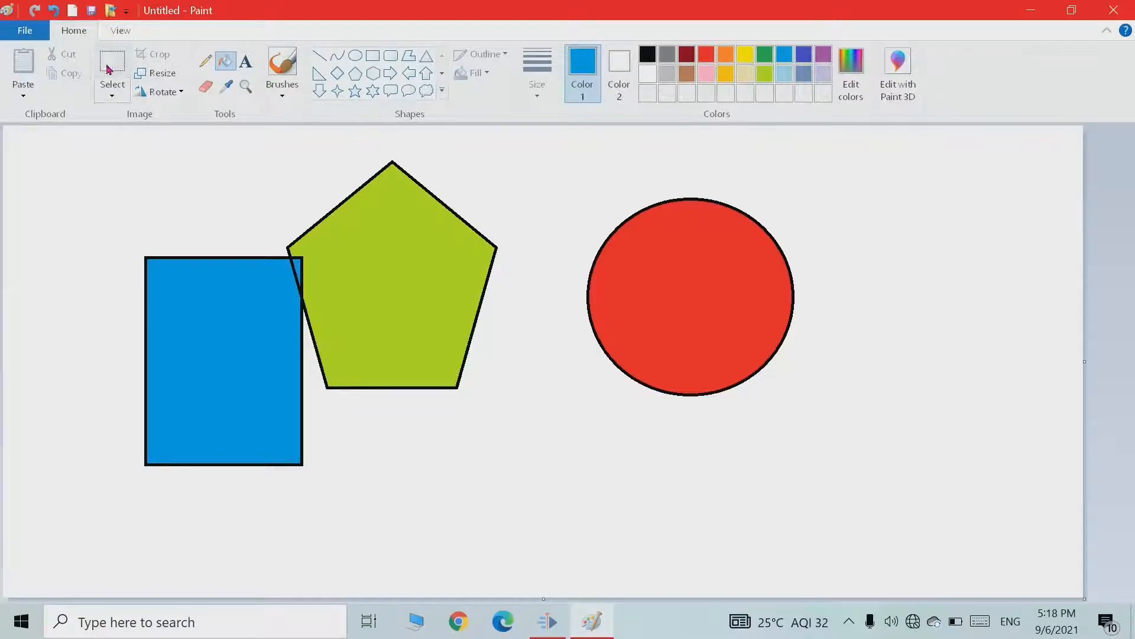
Undo all the fills and shapes one by one back to a blank canvas.
left_click(54, 11)
left_click(54, 11)
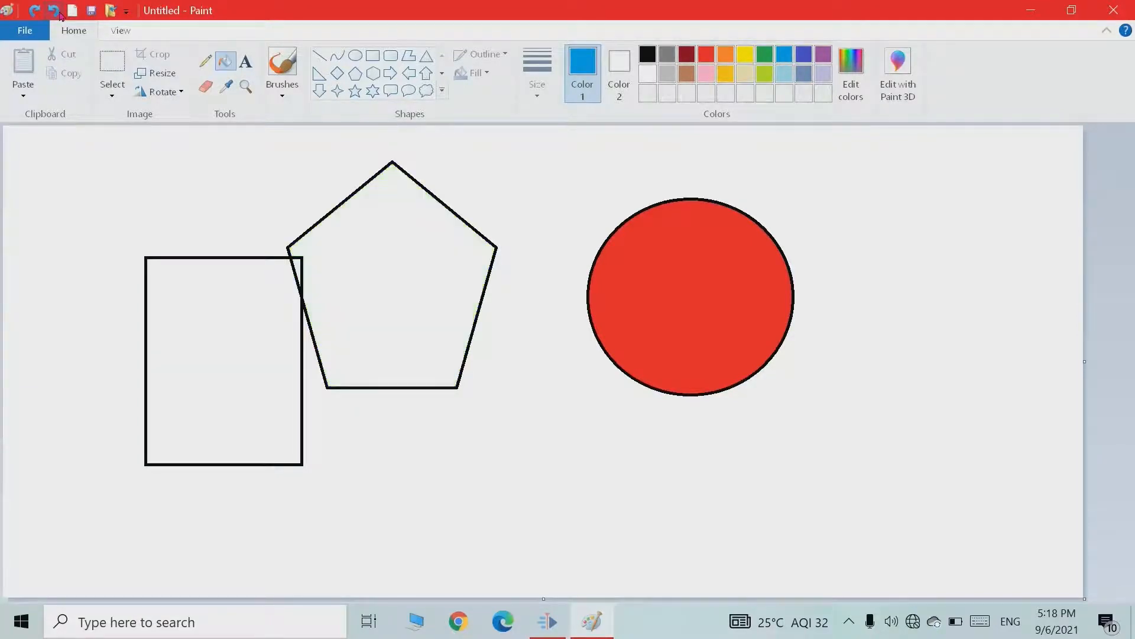
left_click(54, 11)
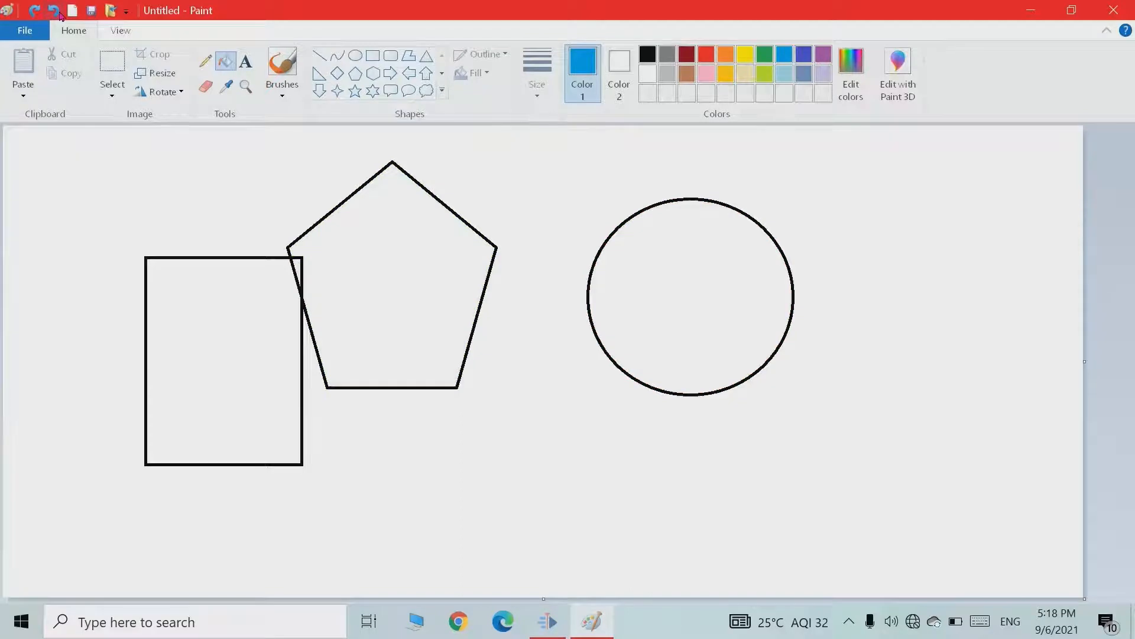
left_click(59, 12)
left_click(59, 12)
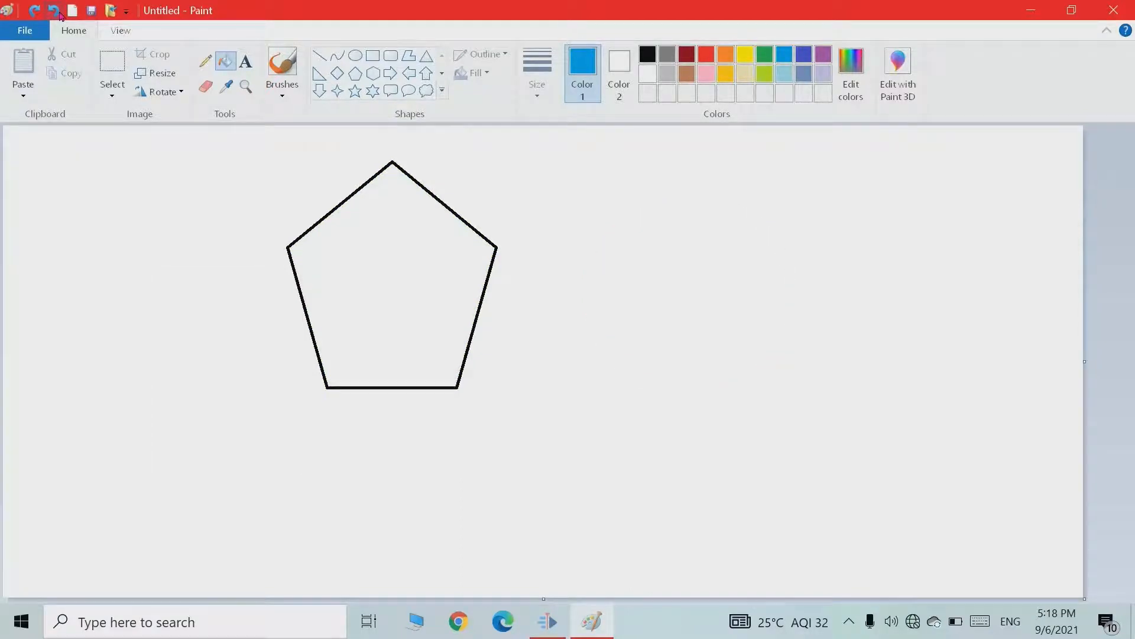
left_click(59, 13)
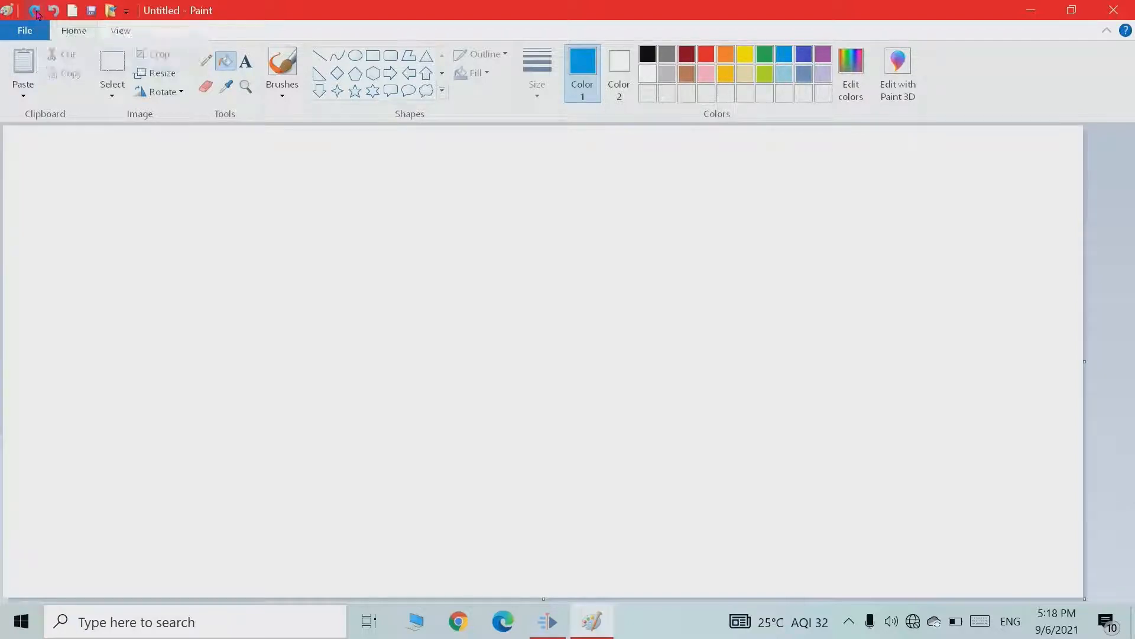
Redo all the undone actions to restore the pentagon, circle and rectangle with their fills.
left_click(36, 13)
left_click(36, 13)
left_click(37, 13)
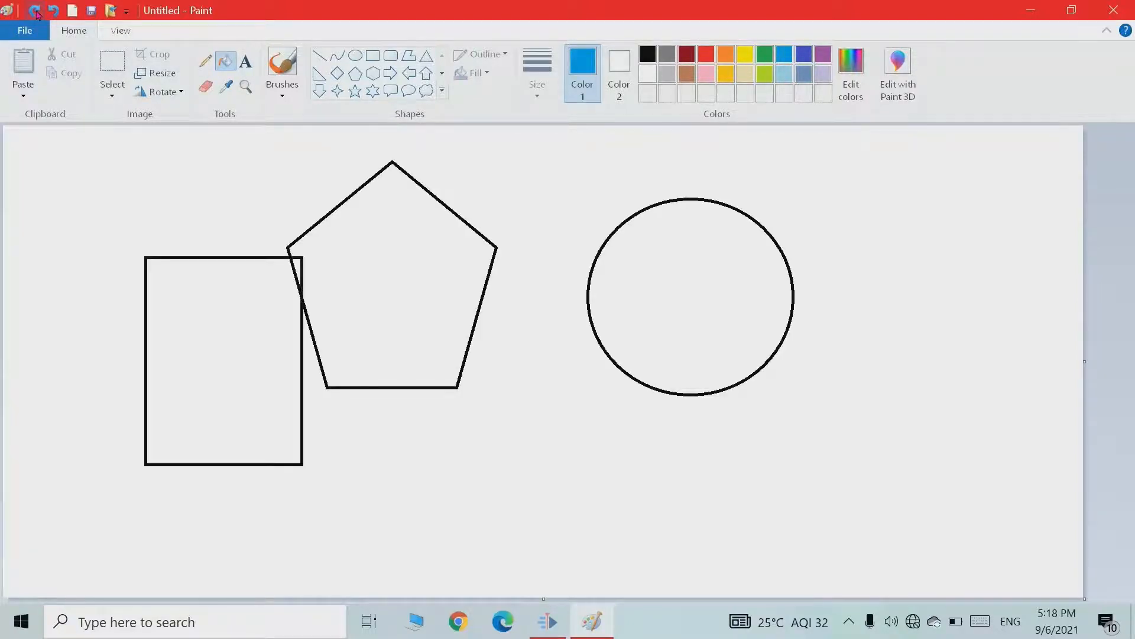
left_click(36, 13)
left_click(36, 13)
left_click(36, 13)
left_click(36, 13)
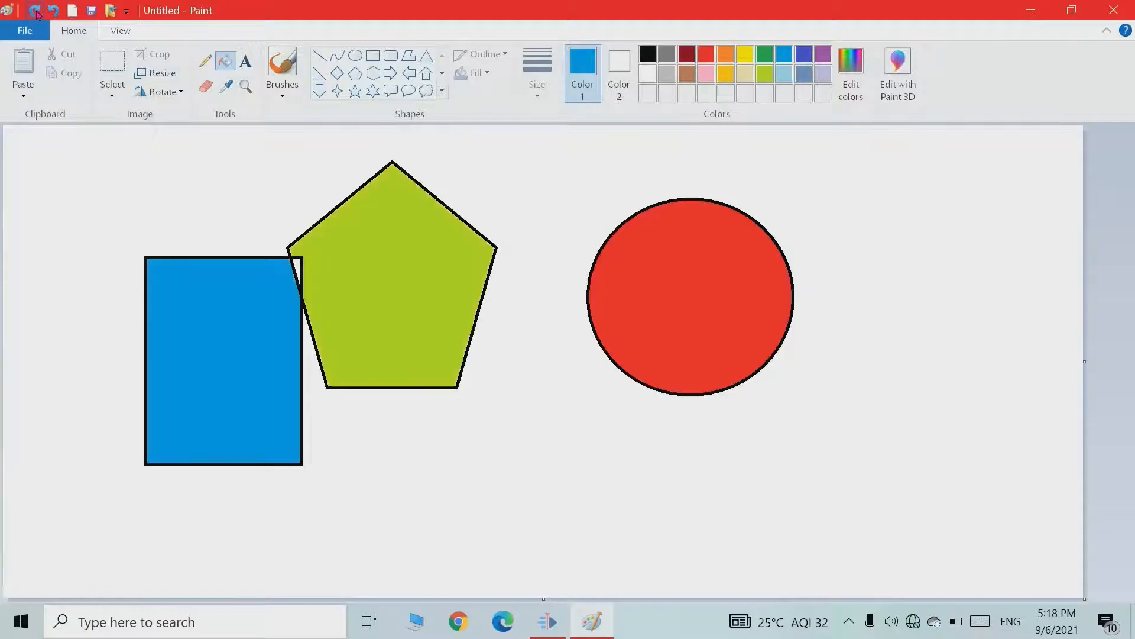
left_click(36, 13)
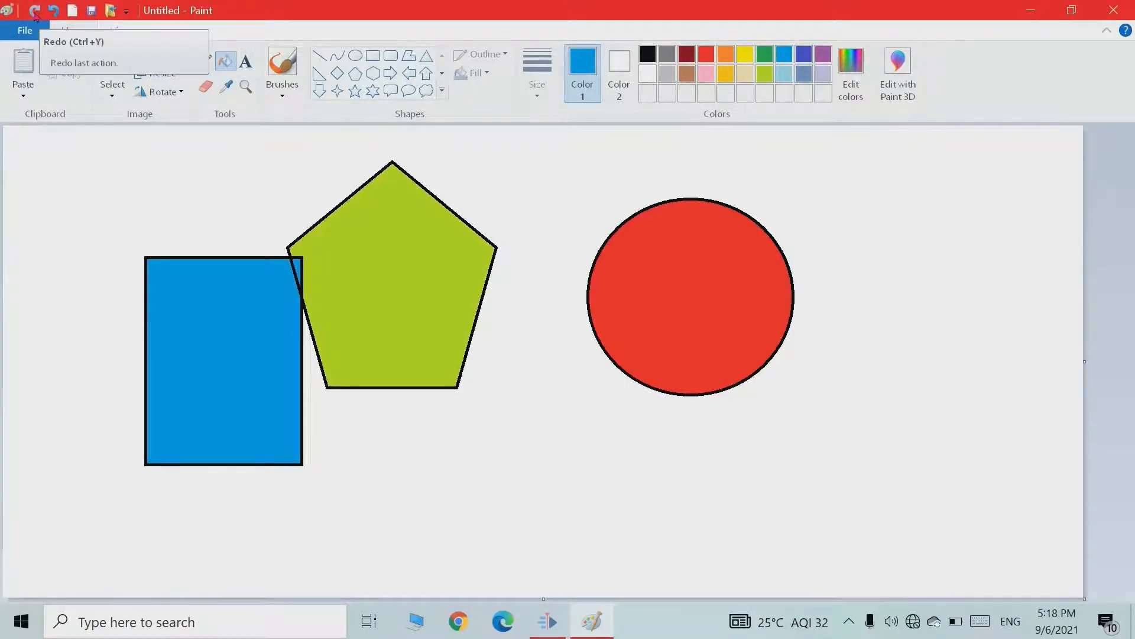
Undo the rectangle's blue fills and fill the rectangle and its overlap with the pentagon with dark red.
left_click(59, 13)
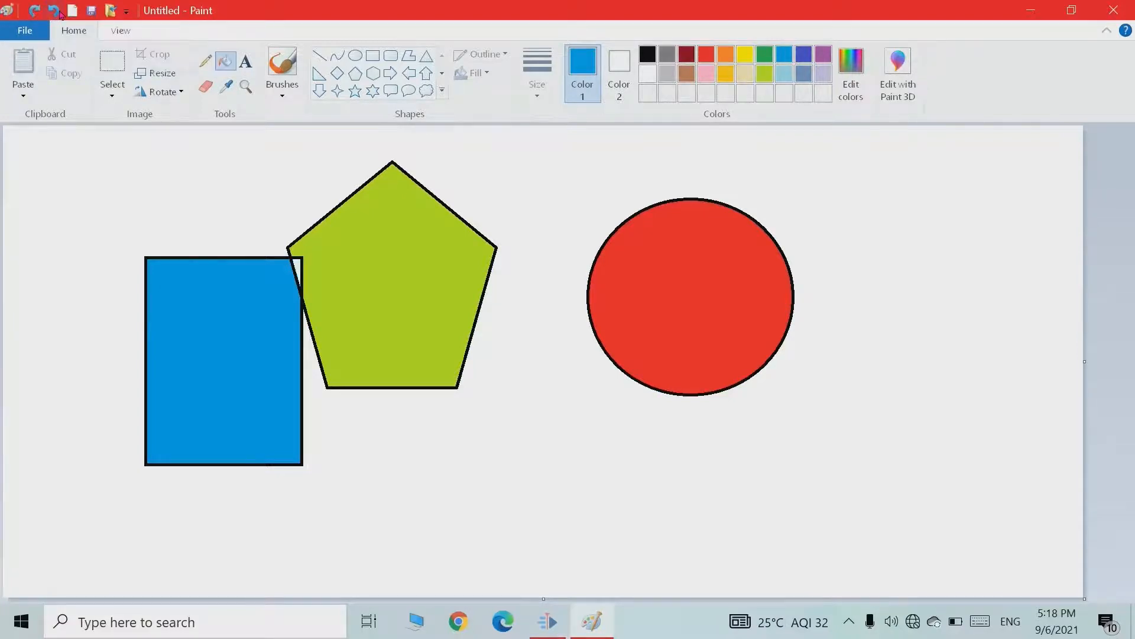
left_click(59, 13)
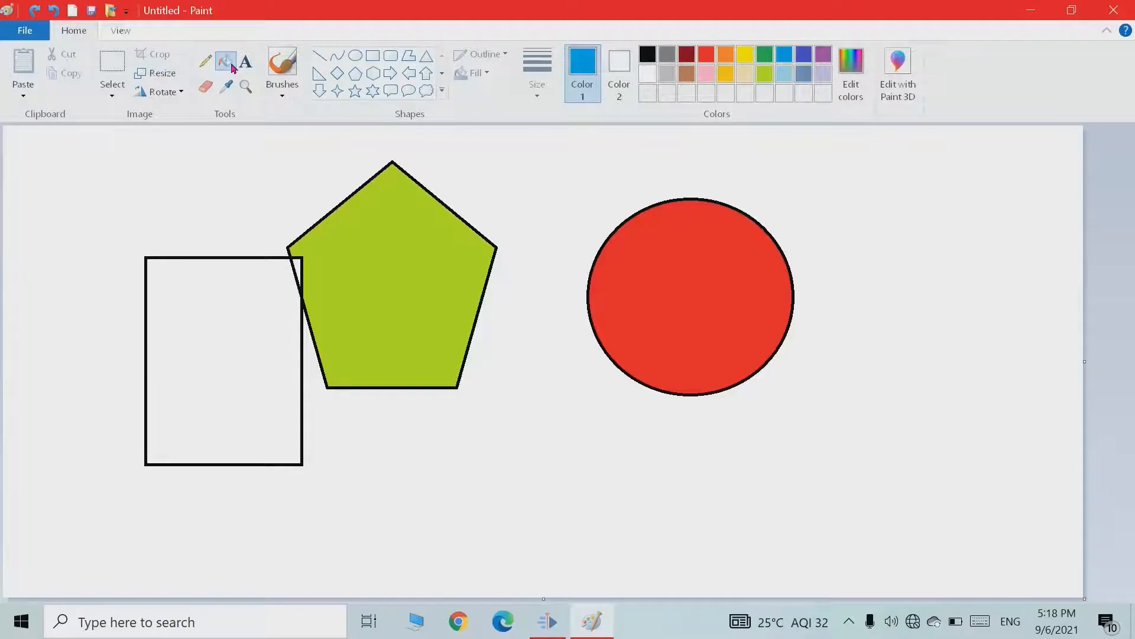
left_click(687, 54)
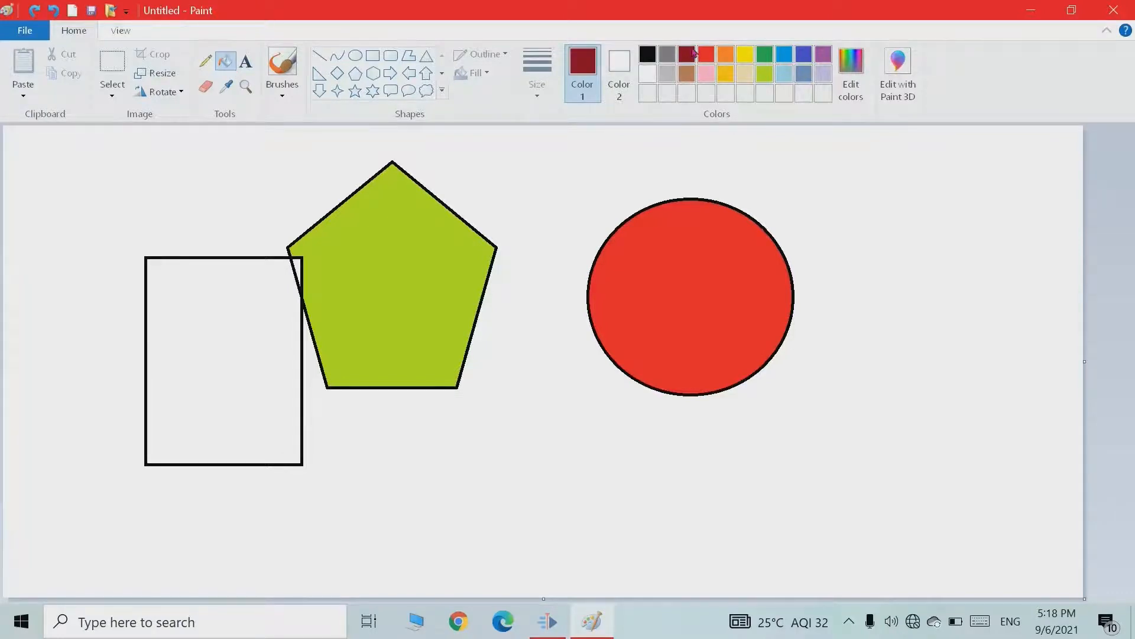
left_click(211, 360)
left_click(295, 263)
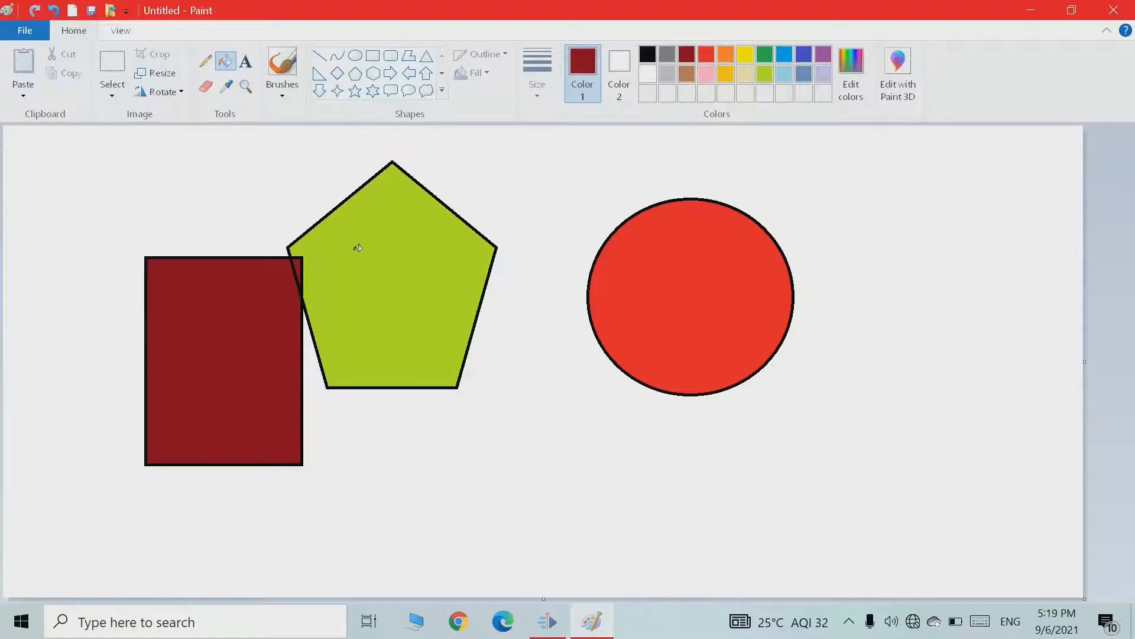
Start a new image without saving the current one and draw a large ellipse in the middle of the canvas.
left_click(72, 11)
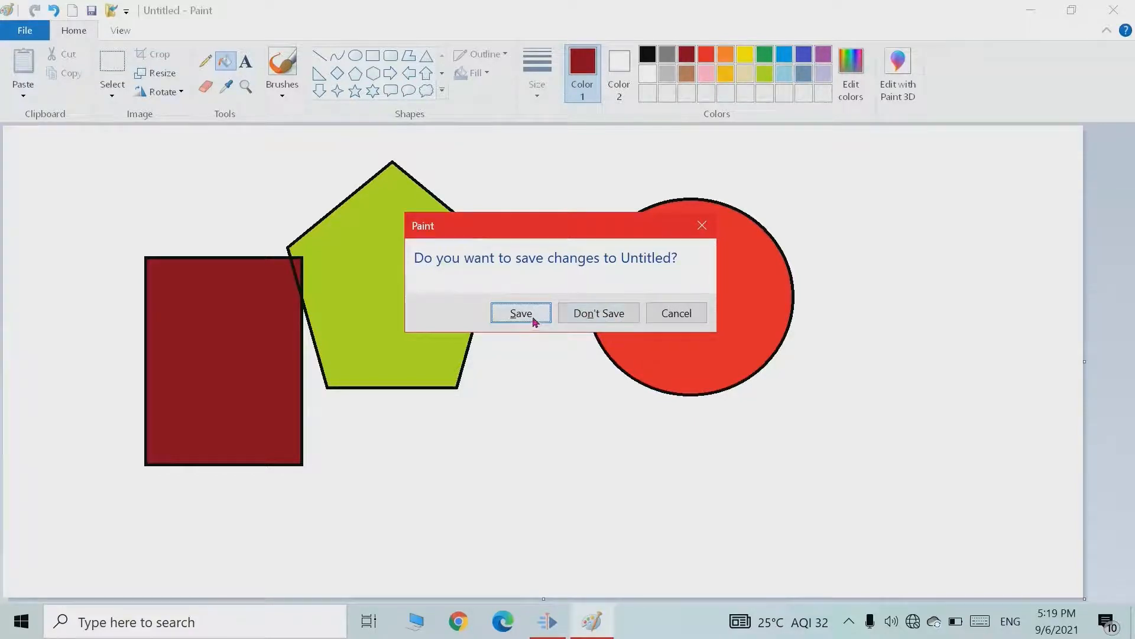
left_click(607, 313)
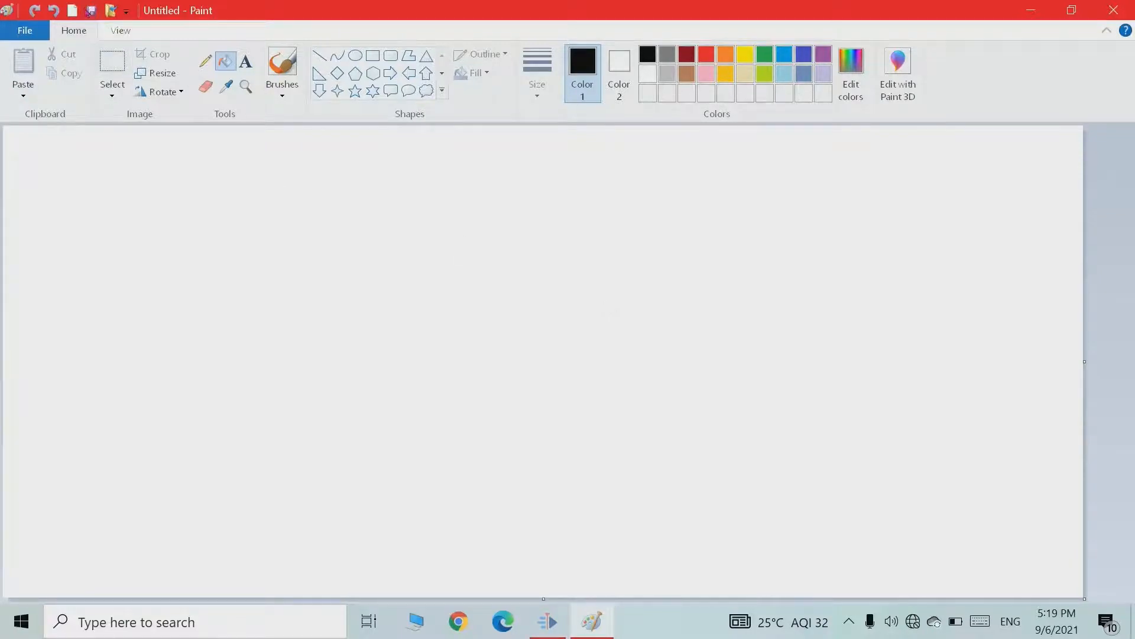
left_click(354, 56)
left_click_drag(313, 201, 656, 505)
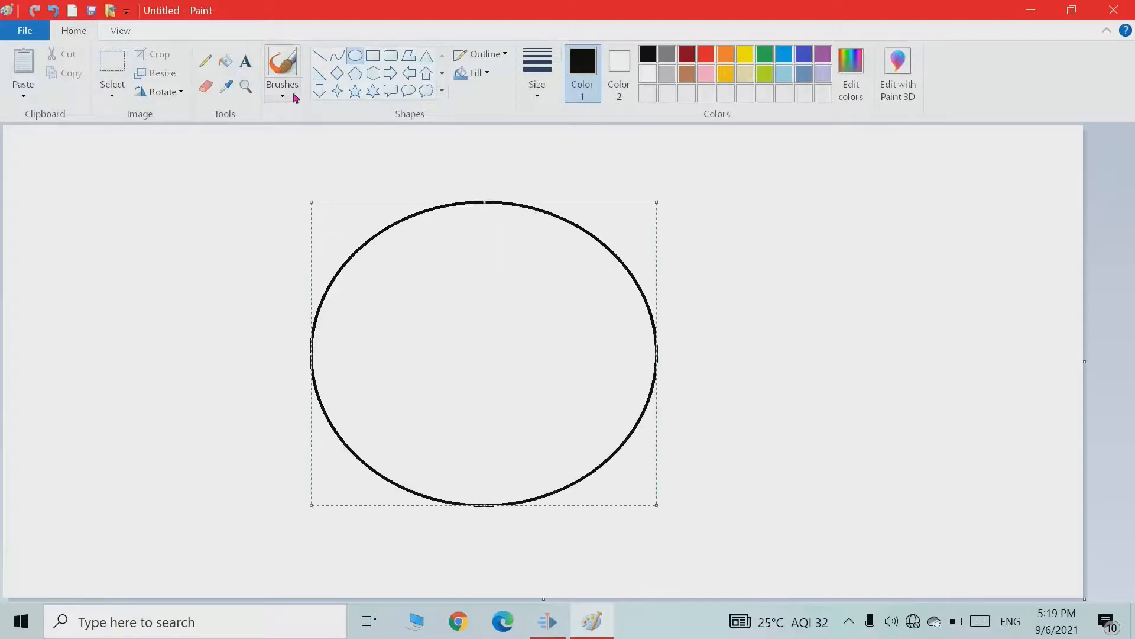
Save the ellipse drawing as a PNG file named f in the Pictures folder.
left_click(92, 15)
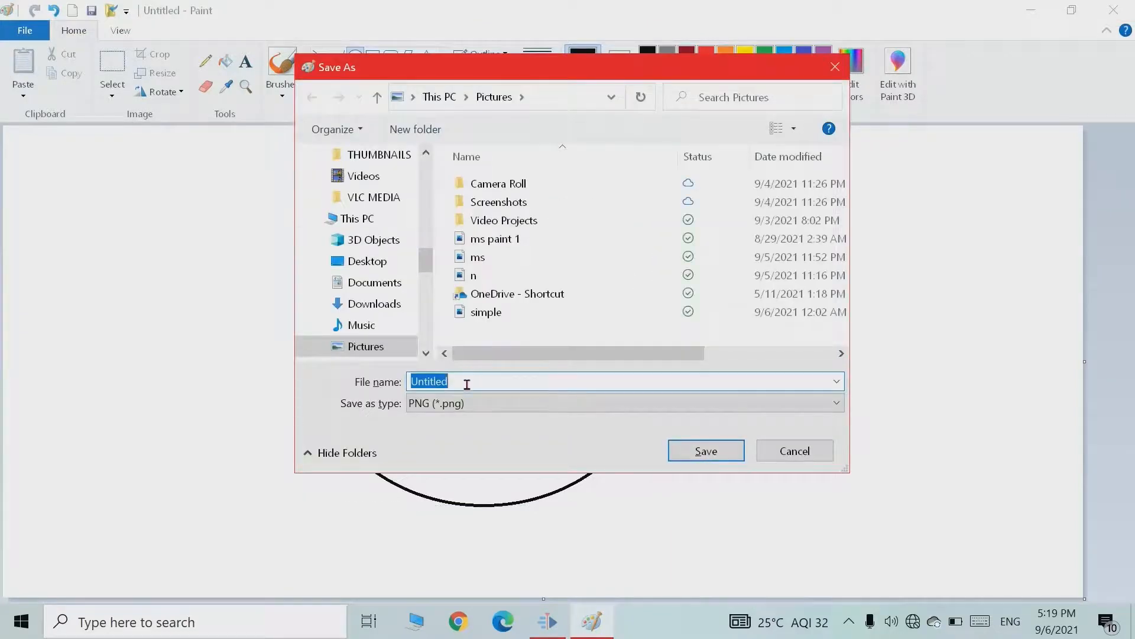
type("f")
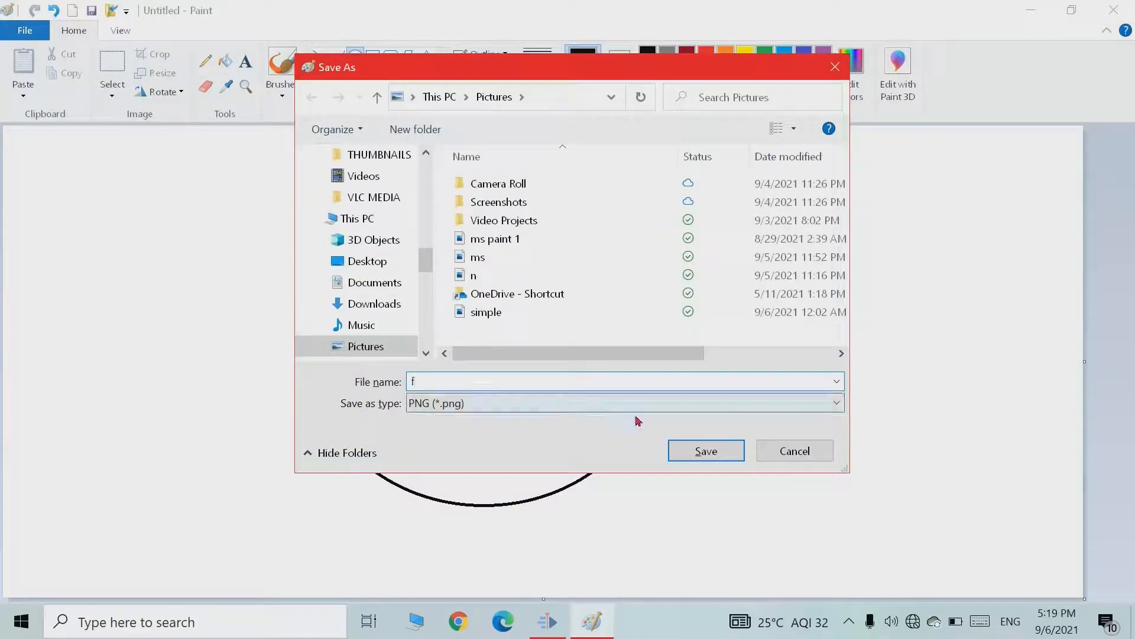
left_click(699, 452)
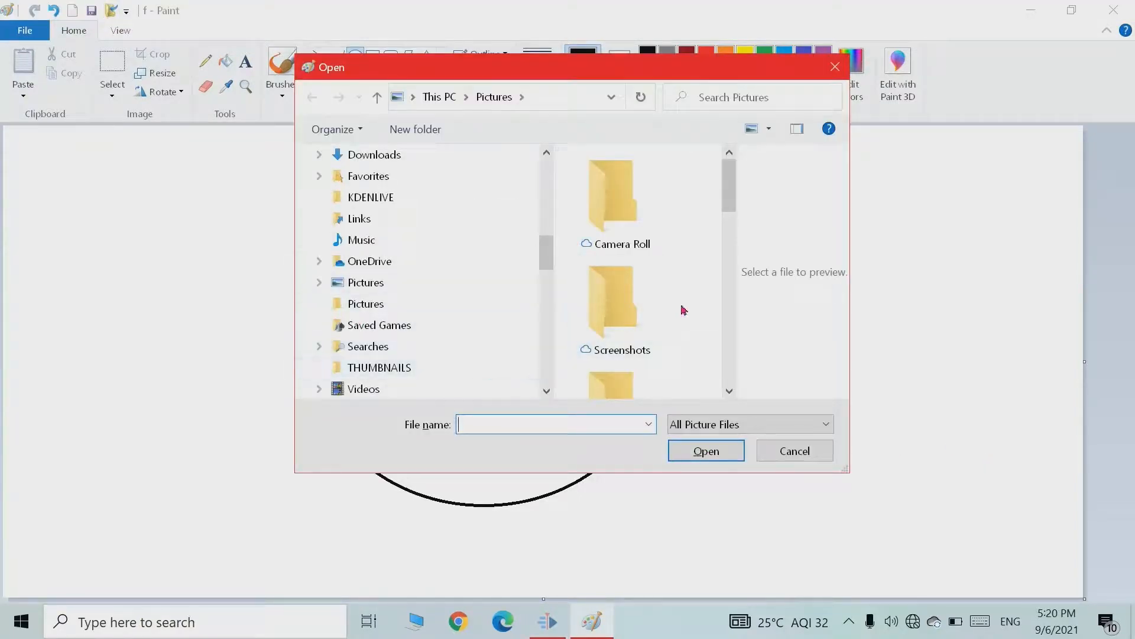
Dismiss the Open dialog without choosing a file and start a new blank image.
left_click(807, 459)
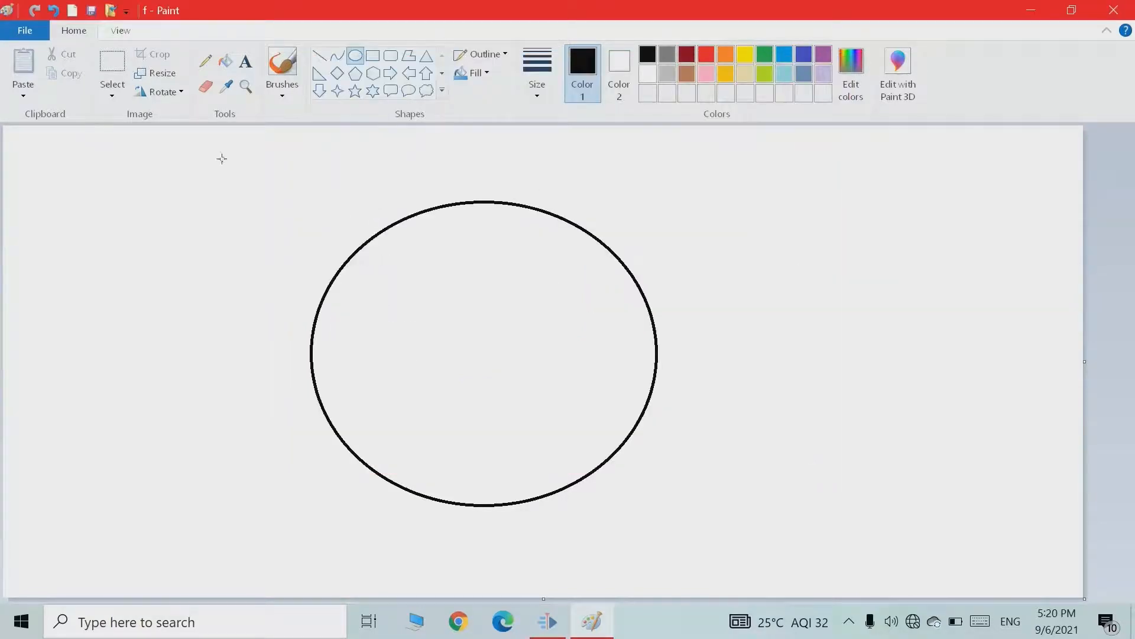
key("ctrl+n")
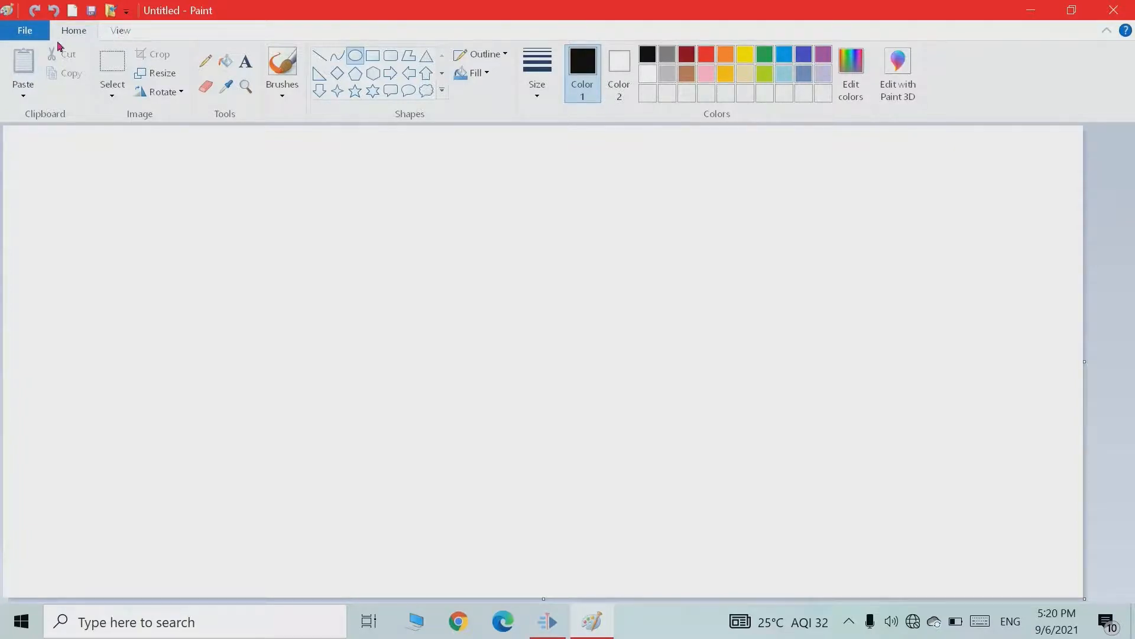
left_click(37, 37)
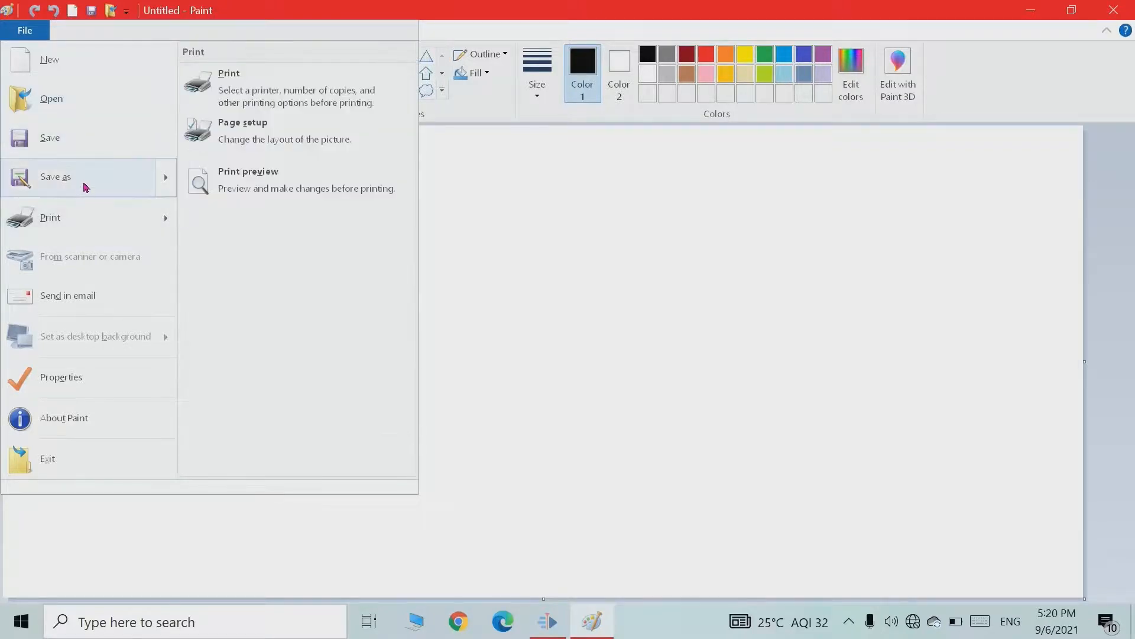
mouse_move(88, 187)
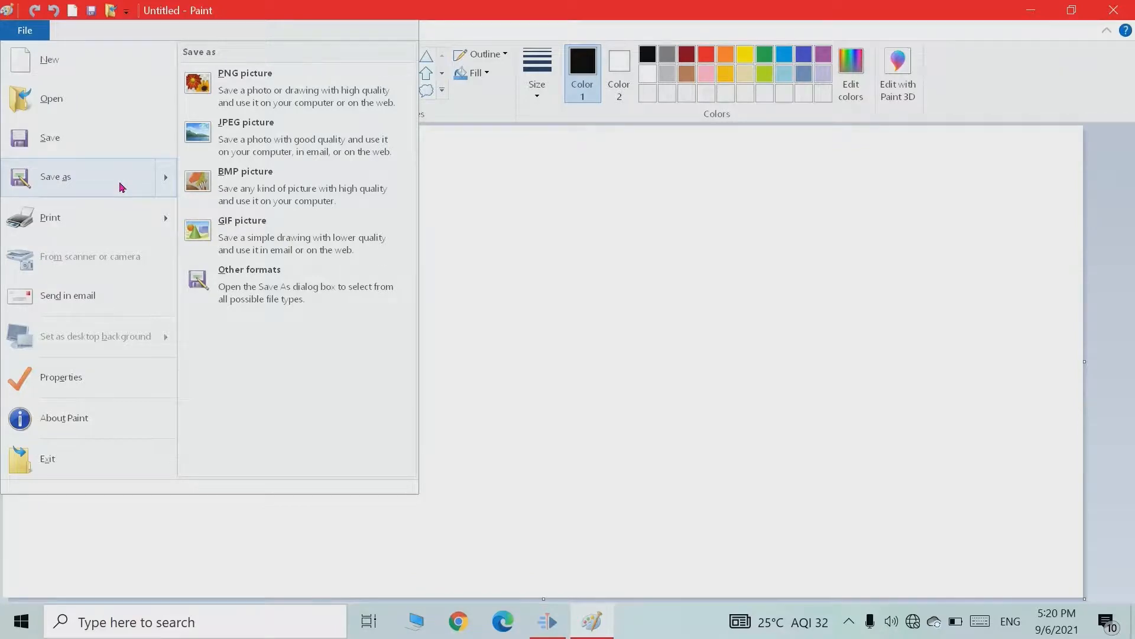
mouse_move(136, 223)
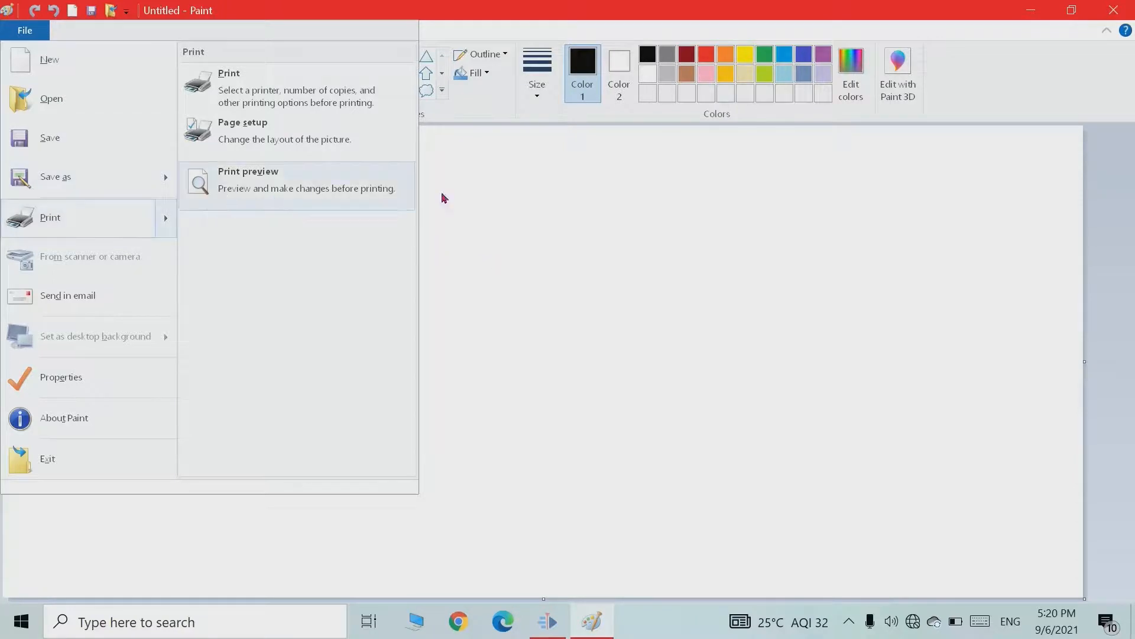
left_click(559, 234)
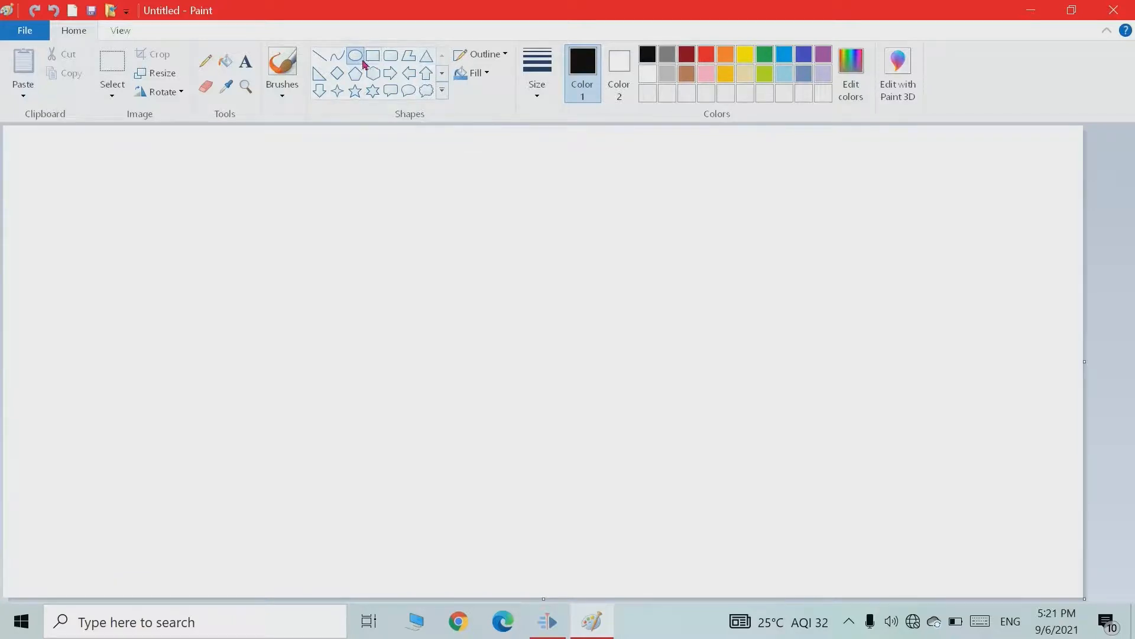
Draw a black-outlined circle on the left half of the canvas and fill it with red.
mouse_move(175, 249)
left_mouse_down()
mouse_move(355, 436)
mouse_move(374, 432)
left_mouse_up()
left_click(225, 60)
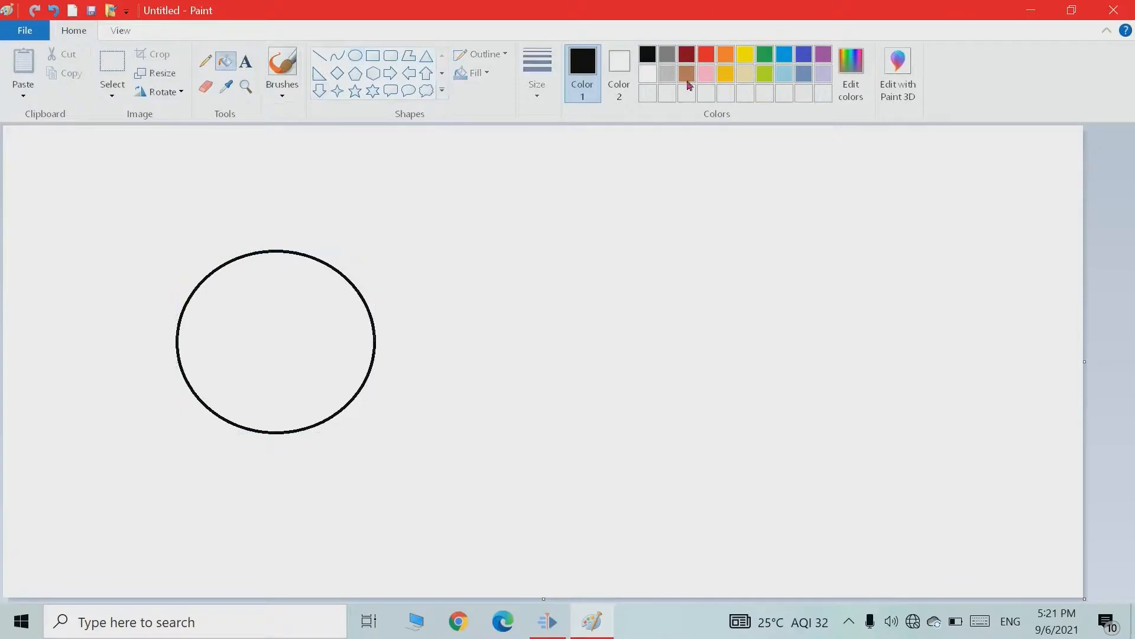
left_click(707, 55)
left_click(291, 287)
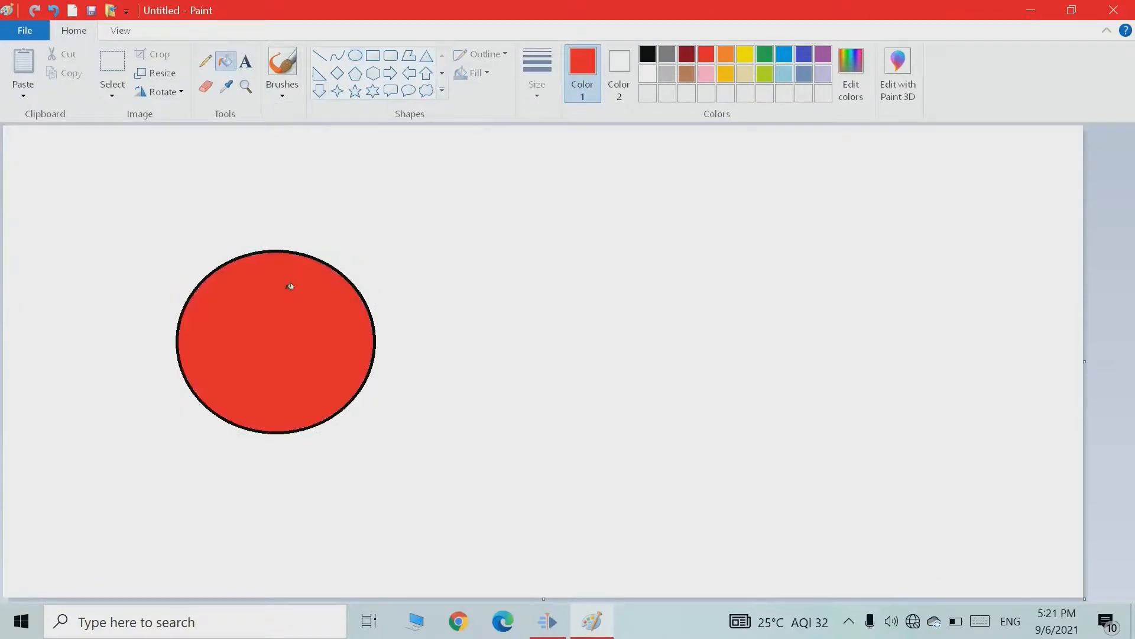
left_click(392, 59)
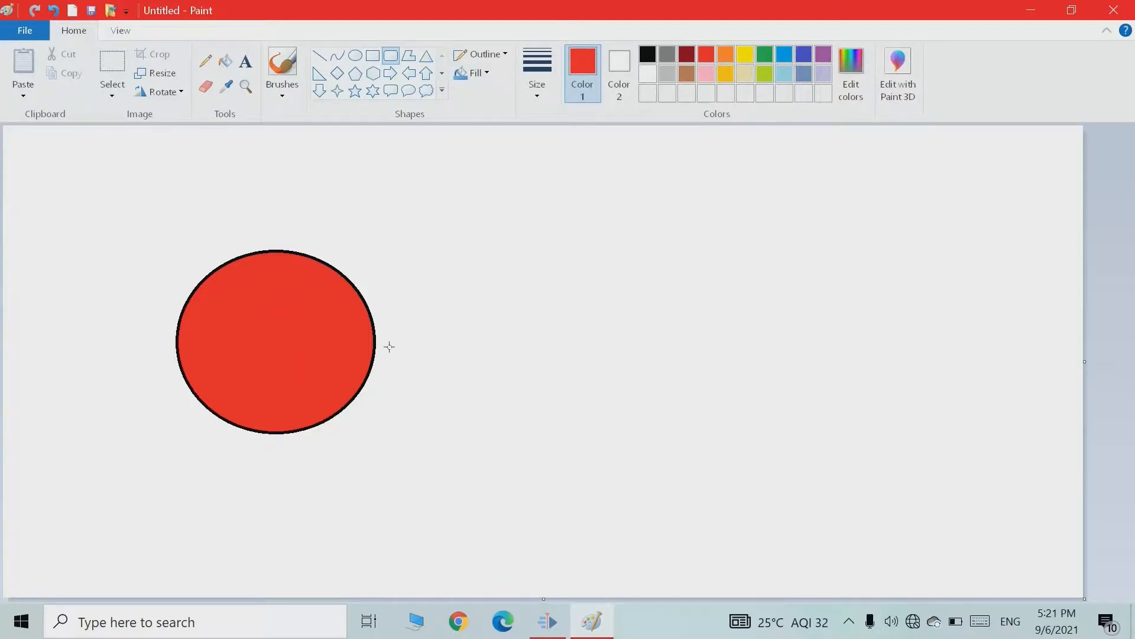
left_click(355, 56)
left_click_drag(417, 175, 587, 343)
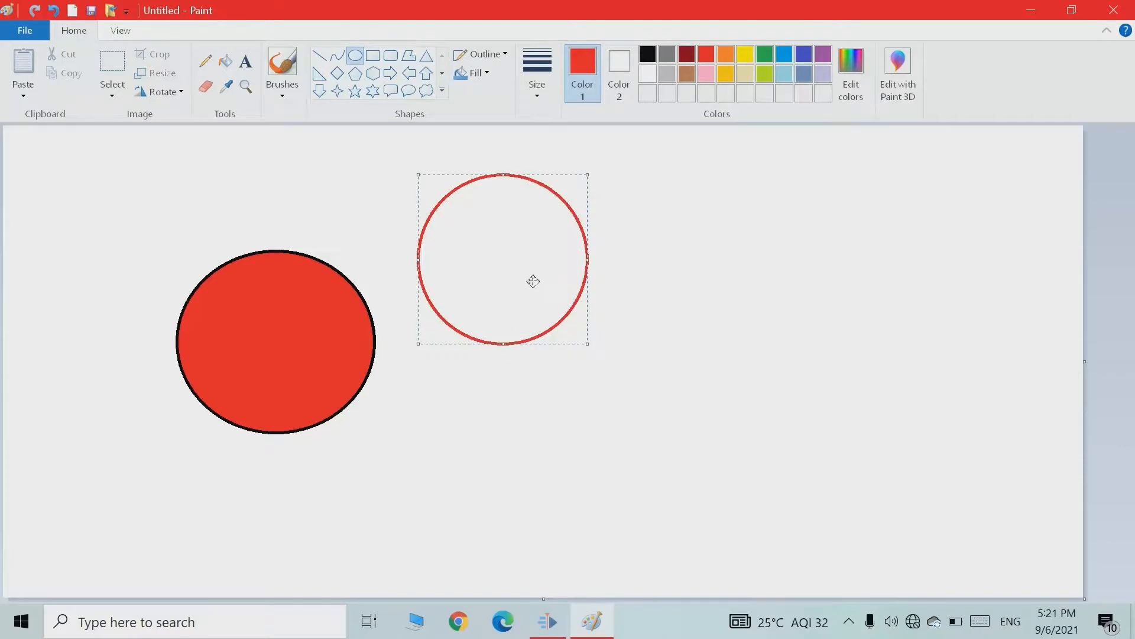
key("Delete")
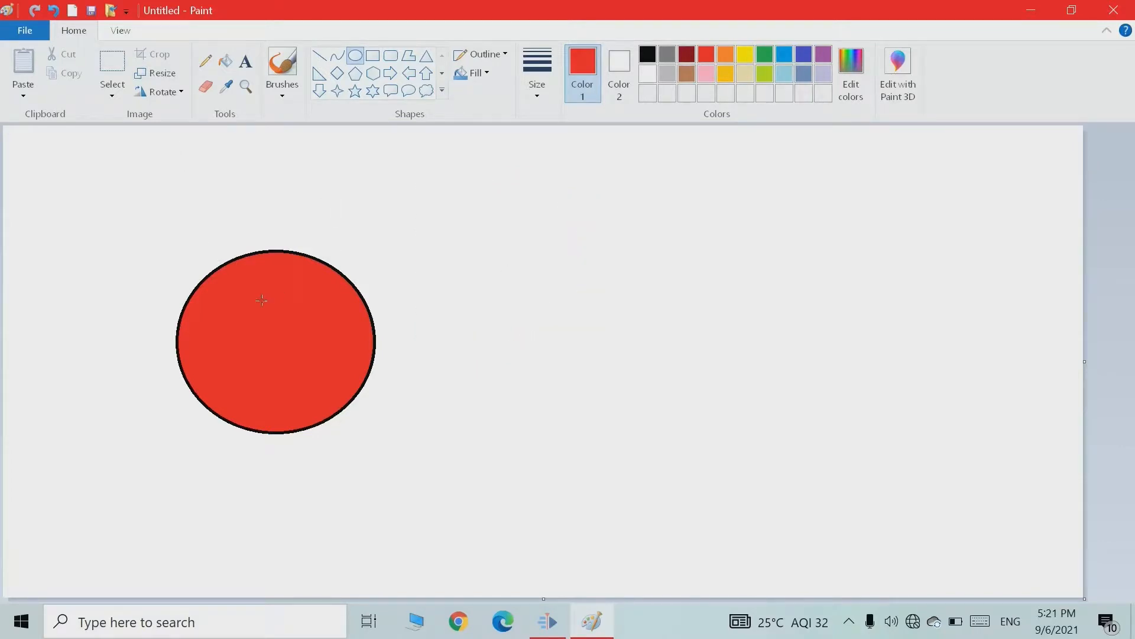
Duplicate the red circle with copy and paste, and place the copy in the right half of the canvas, slightly higher than the original.
left_click(112, 61)
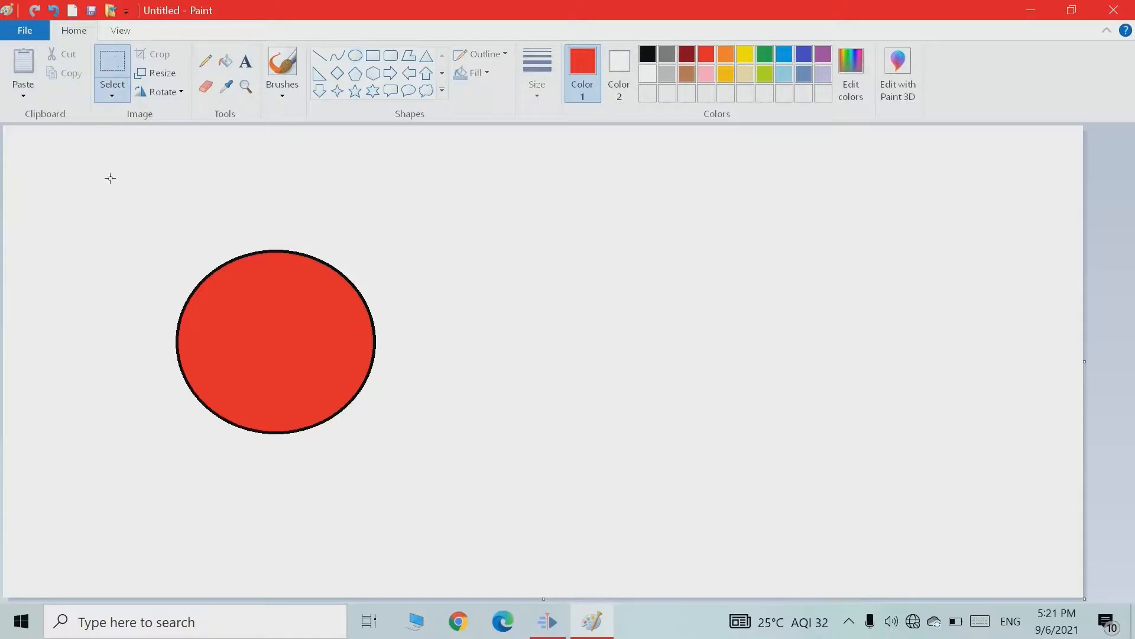
left_click_drag(110, 178, 430, 447)
left_click(70, 73)
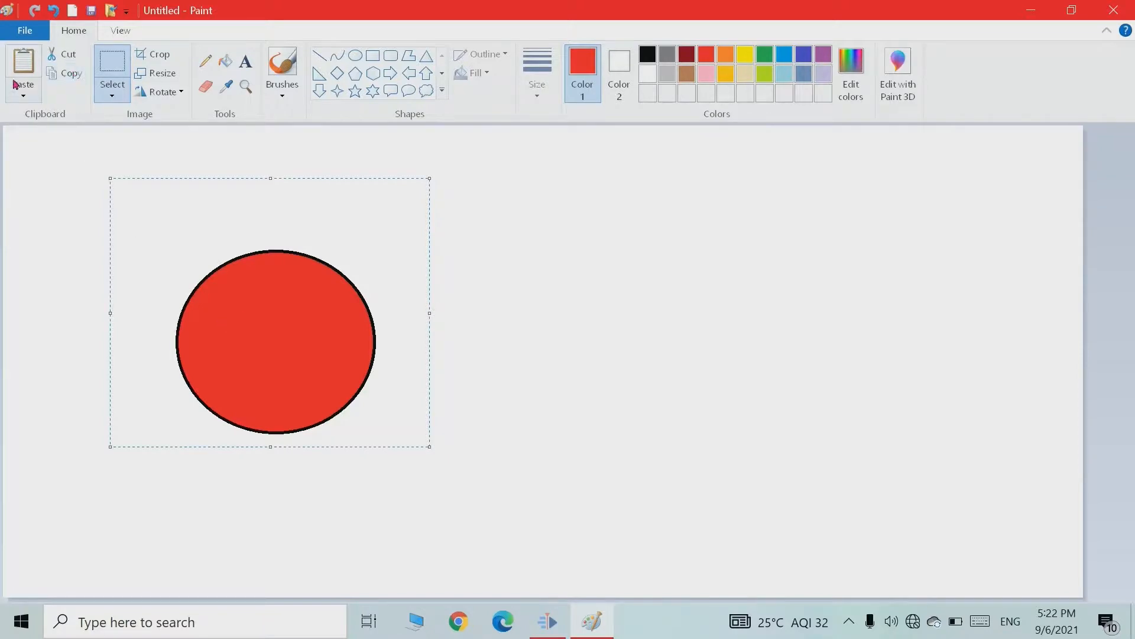
left_click(25, 66)
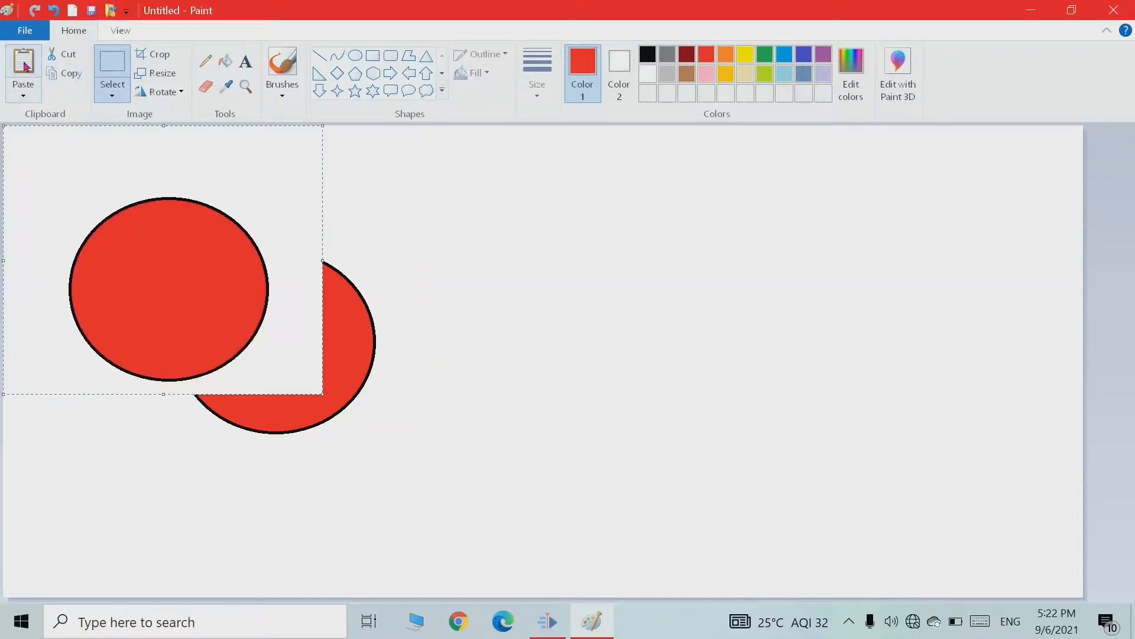
left_click_drag(180, 307, 684, 327)
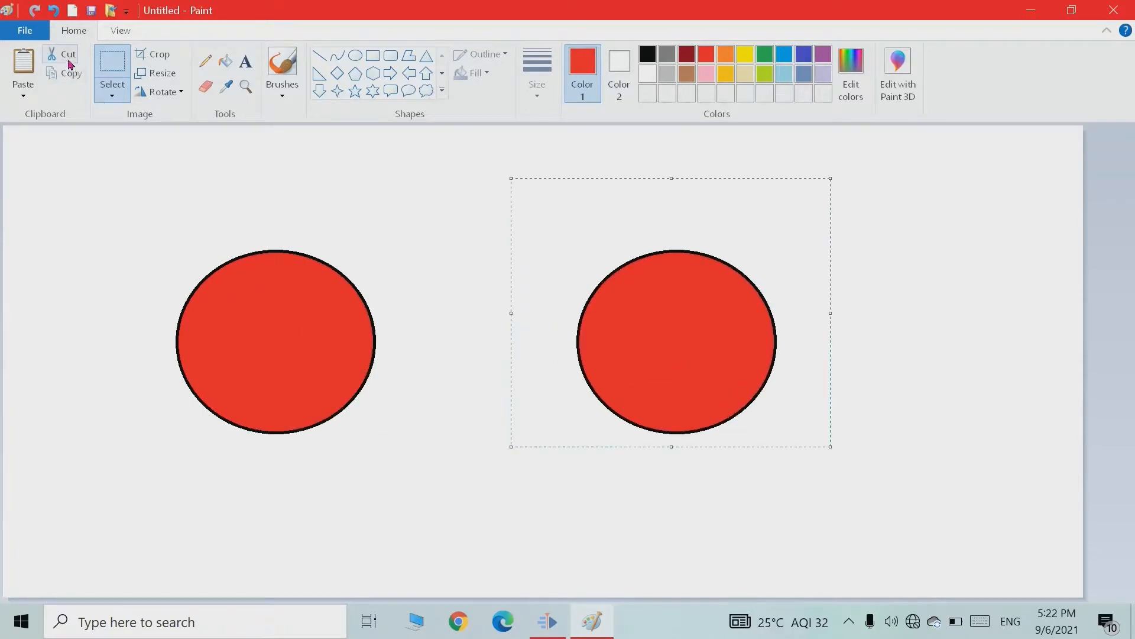
left_click_drag(643, 295, 638, 231)
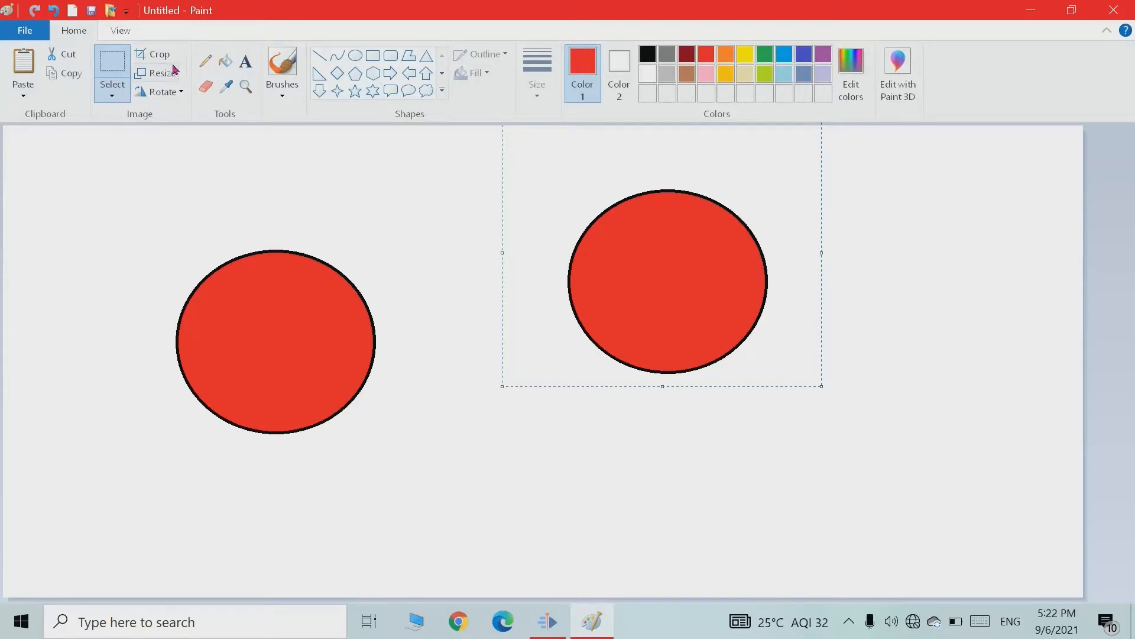
Cut the left red circle out of the drawing and bring it back to its original place.
left_click(114, 74)
left_click_drag(85, 161, 426, 490)
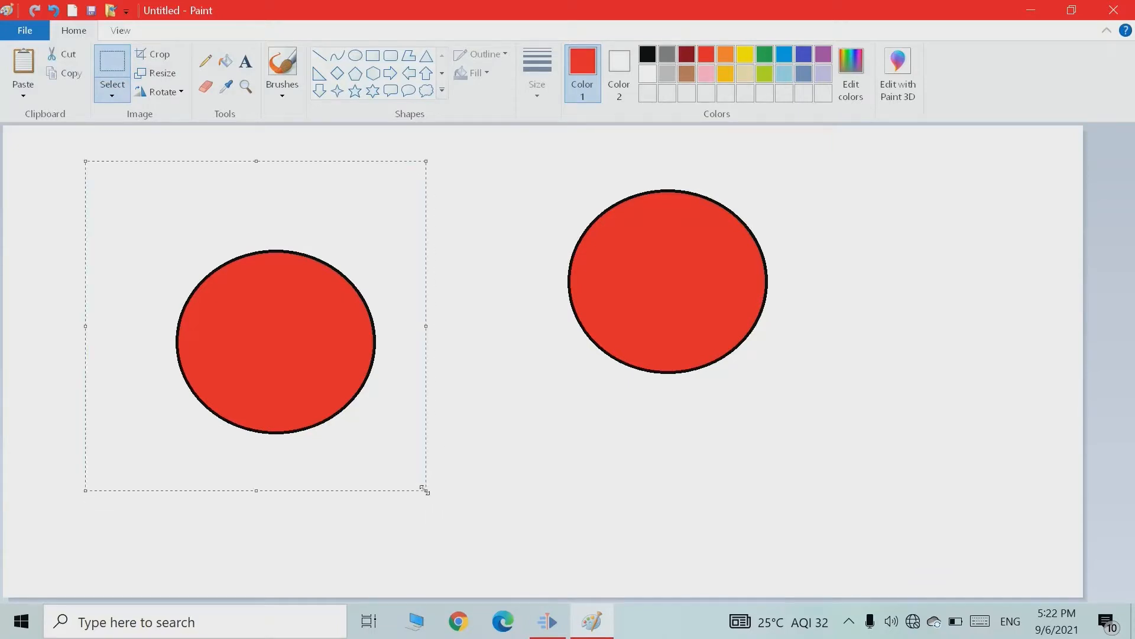
left_click(68, 58)
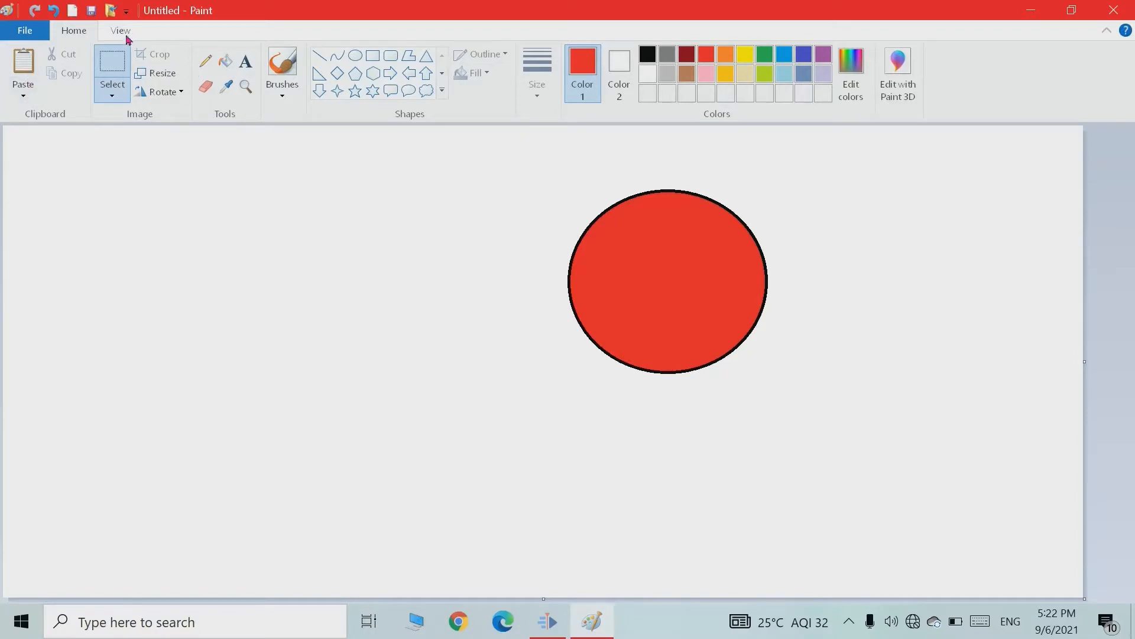
left_click(24, 65)
left_click(23, 97)
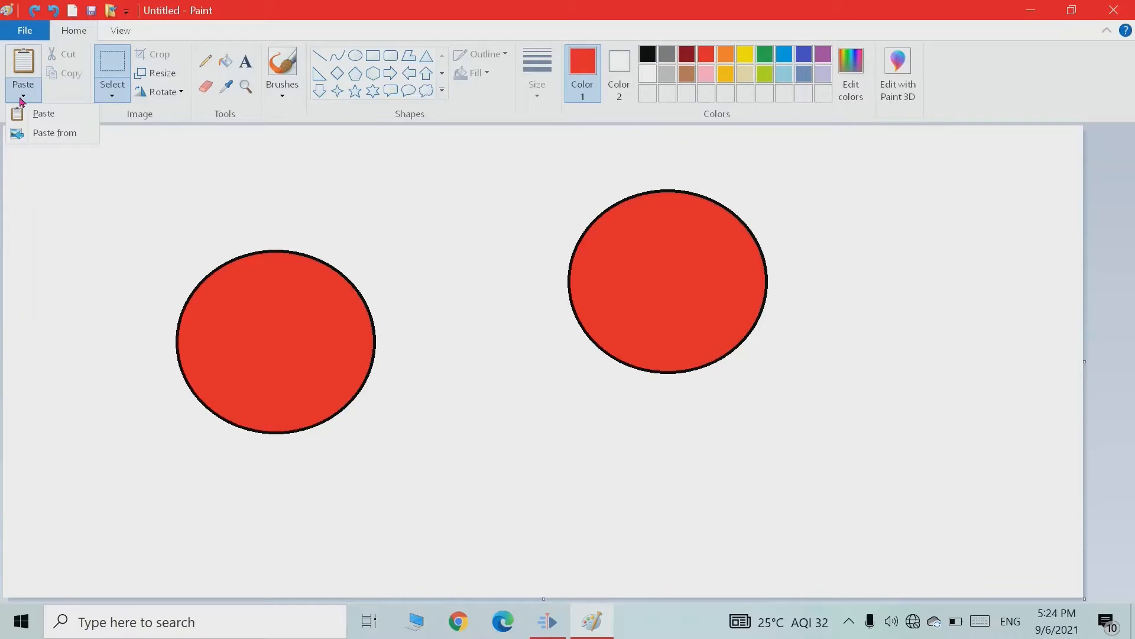
left_click(164, 301)
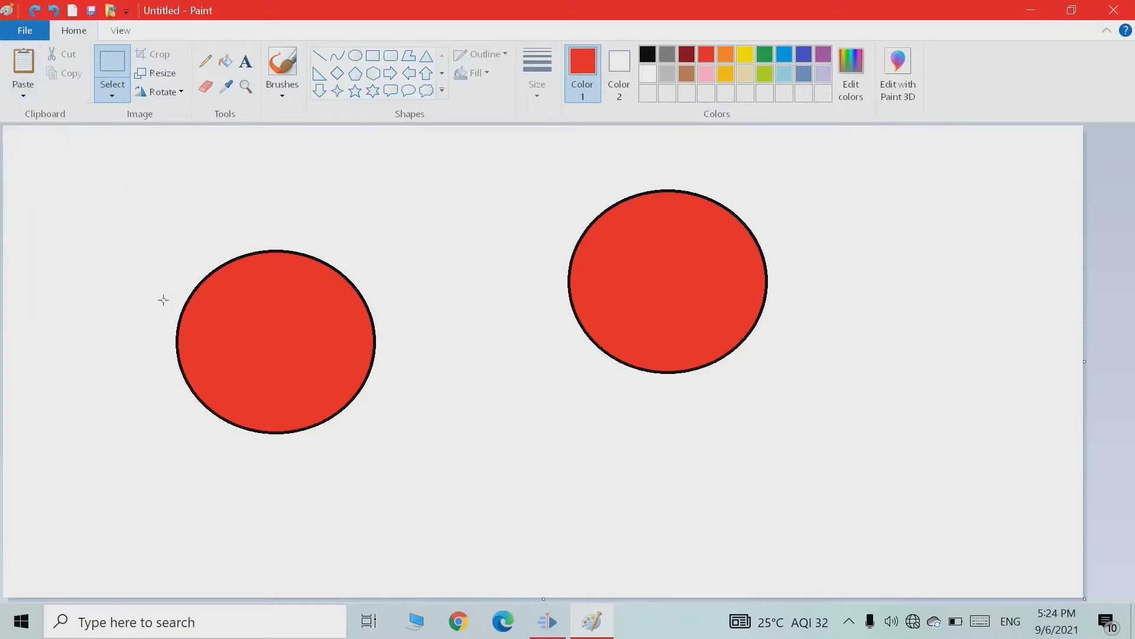
left_click(25, 96)
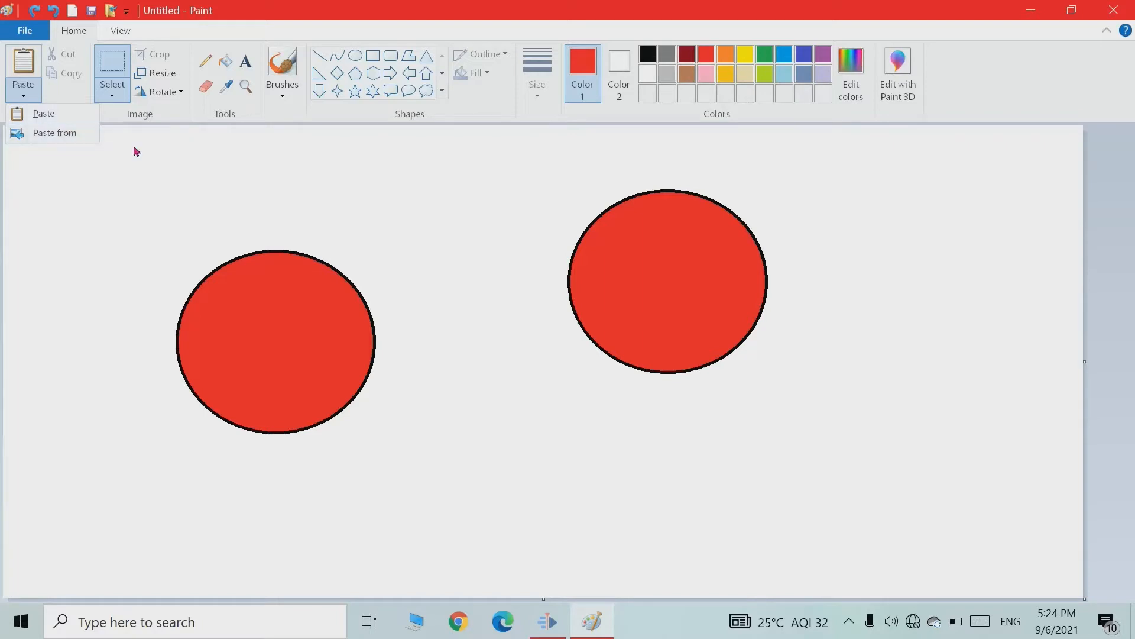
Copy a rectangular area around the left red circle.
left_click(108, 68)
left_click_drag(75, 150, 446, 536)
left_click(72, 74)
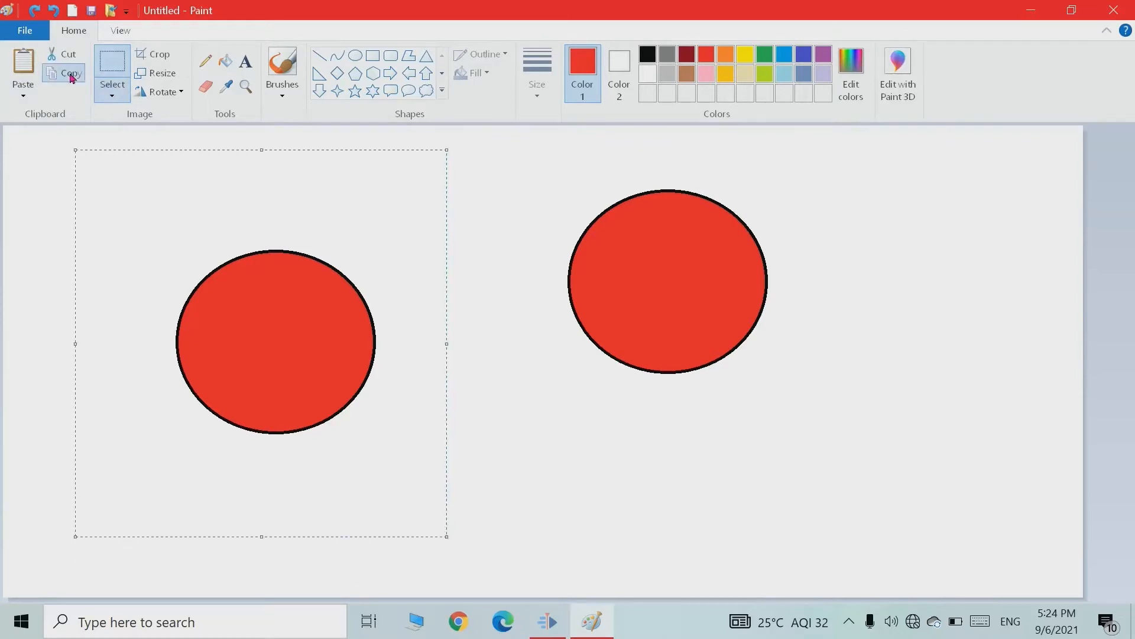
Paste the picture file ms from the Pictures folder into the drawing and move it rightward to uncover most of the left red circle.
left_click(25, 97)
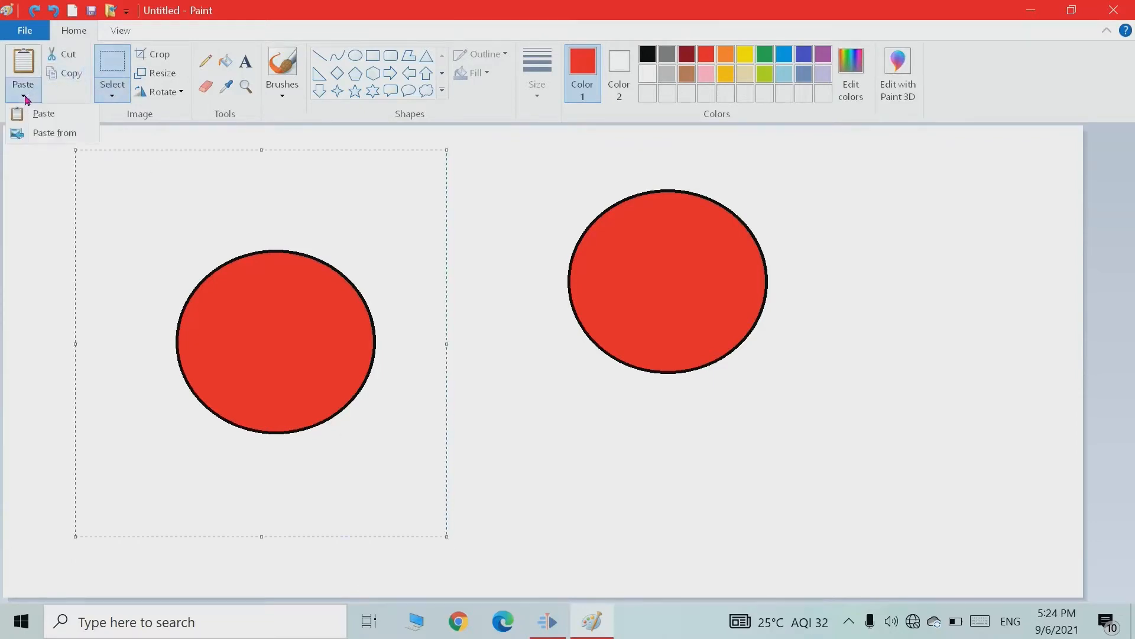
left_click(42, 136)
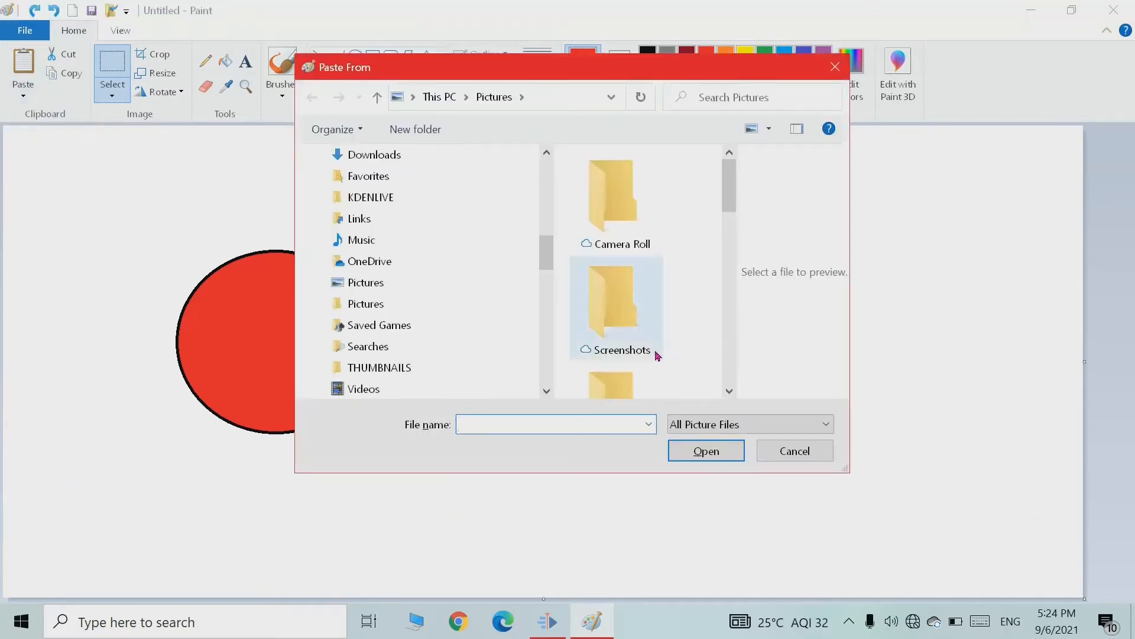
scroll(651, 300, "down", 5)
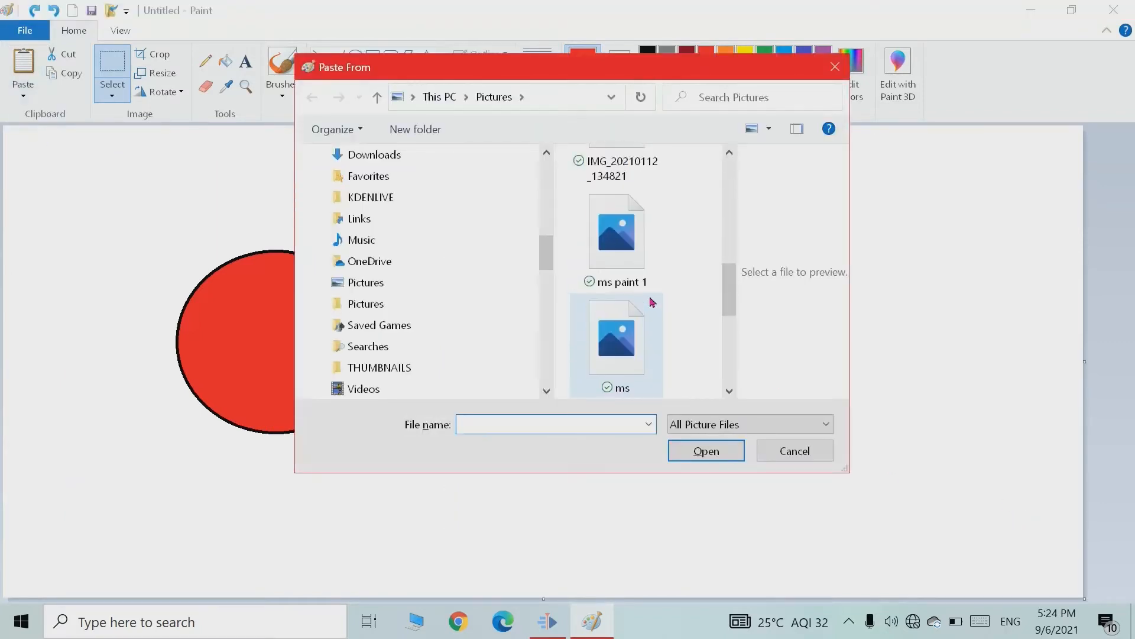
left_click(648, 371)
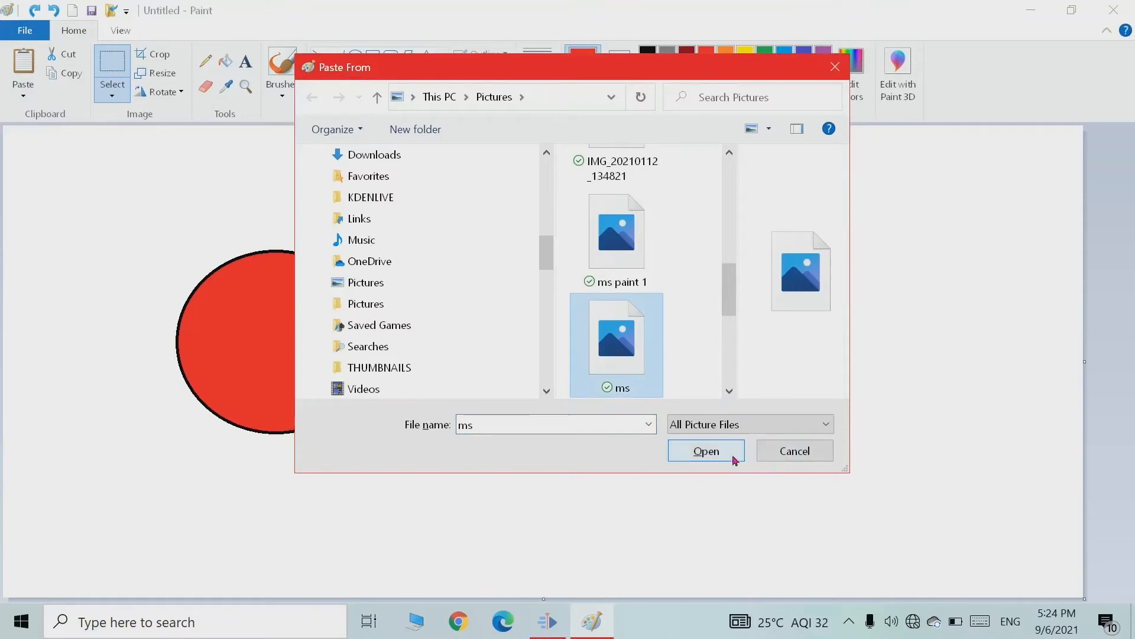
left_click(707, 451)
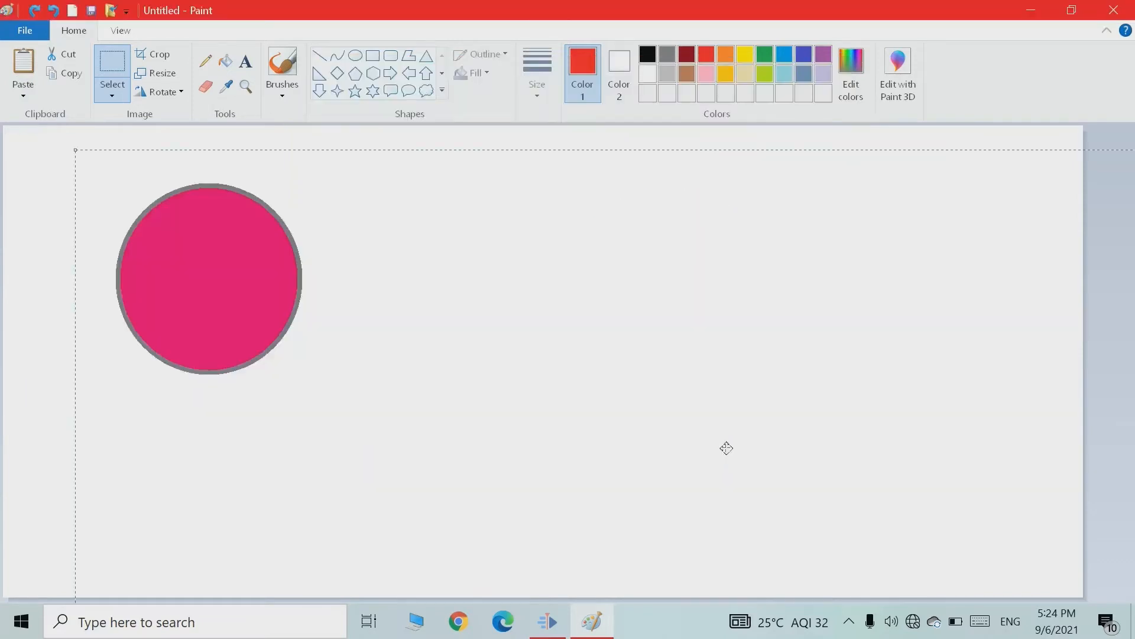
left_click_drag(195, 201, 725, 314)
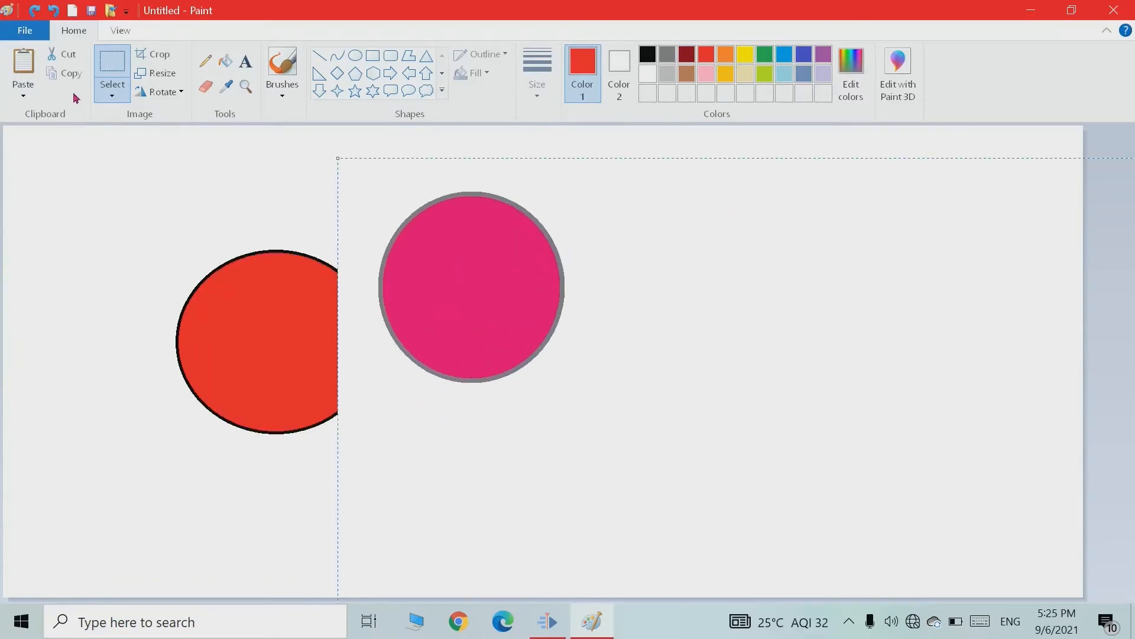
Paste the copied red circle and move it rightward so that its area overlaps the pink circle.
left_click(29, 66)
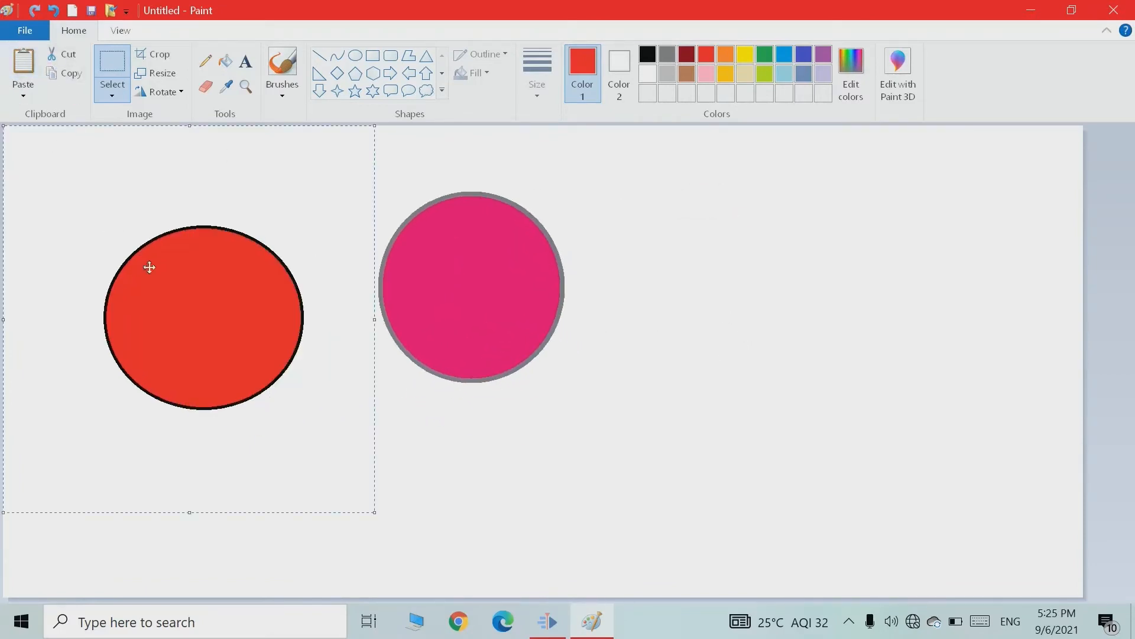
left_click_drag(150, 267, 684, 296)
key("Escape")
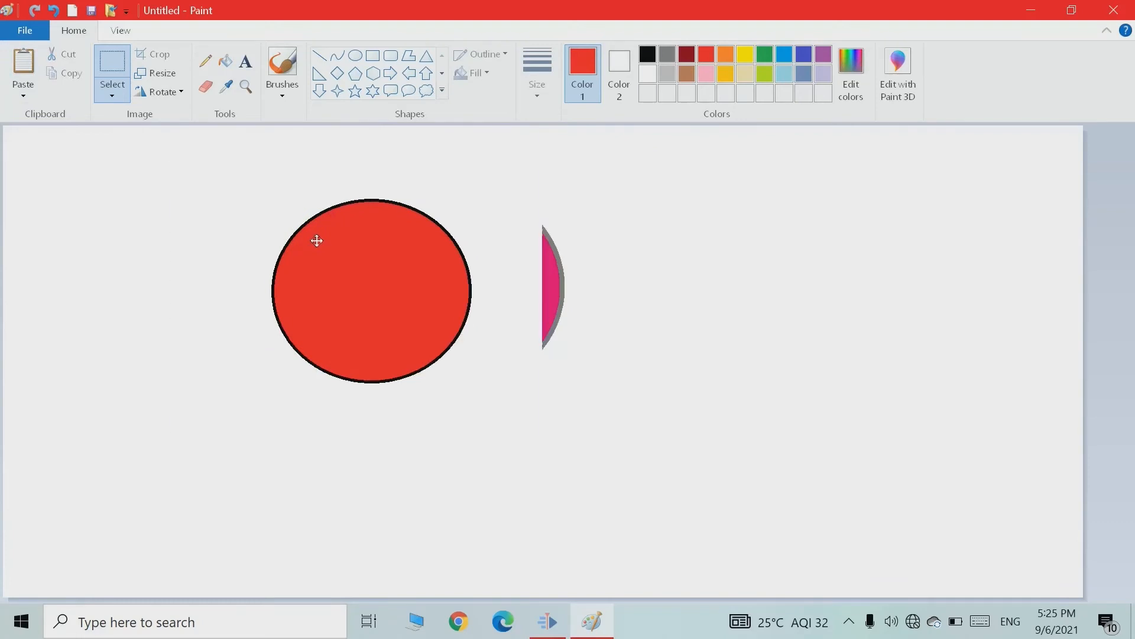